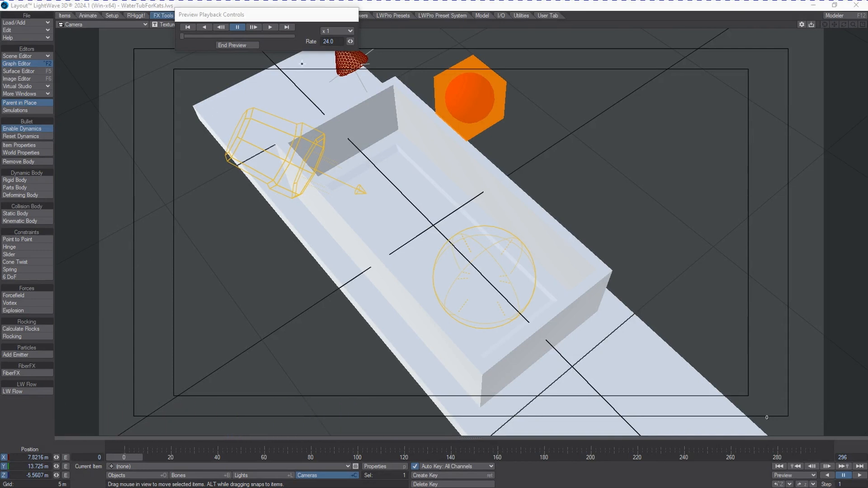
Step: Play the preview of the tub scene, end it, and close the rendered water video
{"action": "left_click", "coordinate": [270, 27]}
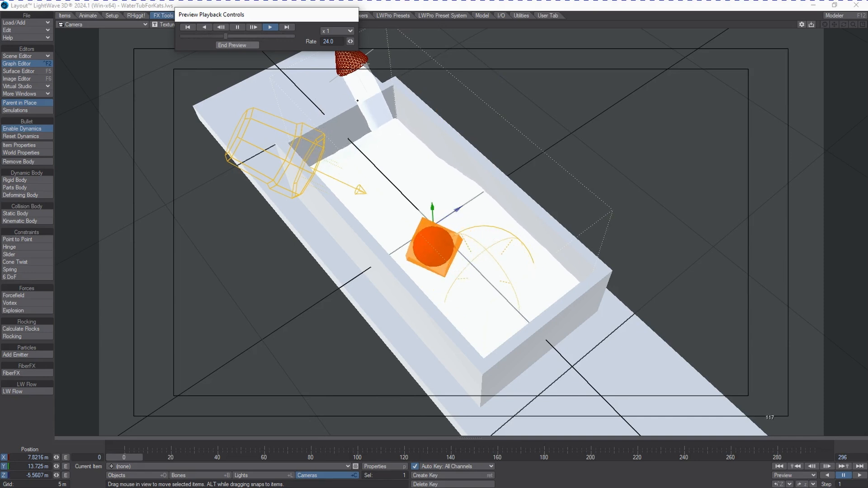
{"action": "left_click", "coordinate": [254, 47]}
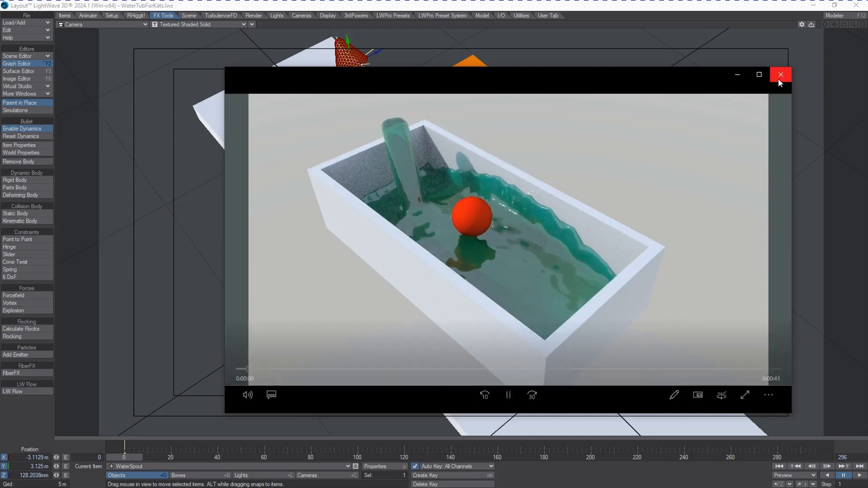
{"action": "left_click", "coordinate": [778, 77]}
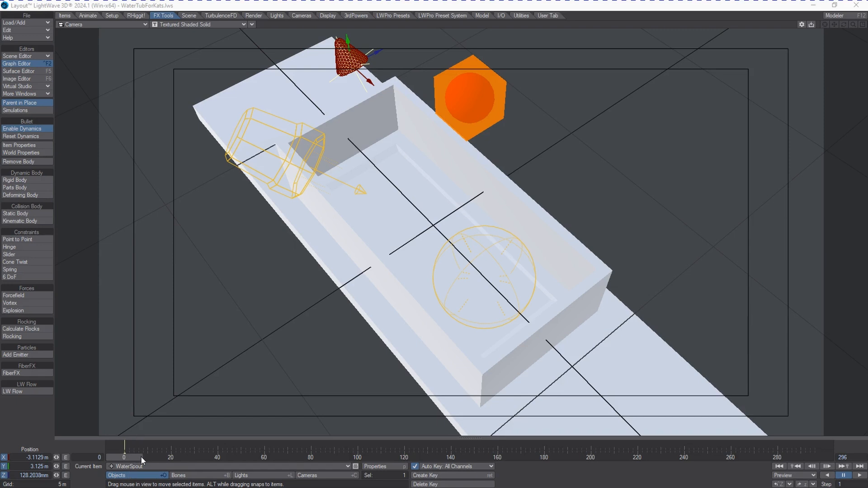
Step: Scrub the timeline to frame 91 and switch the viewport to the Perspective view
{"action": "mouse_move", "coordinate": [132, 456]}
{"action": "left_mouse_down"}
{"action": "mouse_move", "coordinate": [495, 455]}
{"action": "mouse_move", "coordinate": [132, 455]}
{"action": "left_mouse_up"}
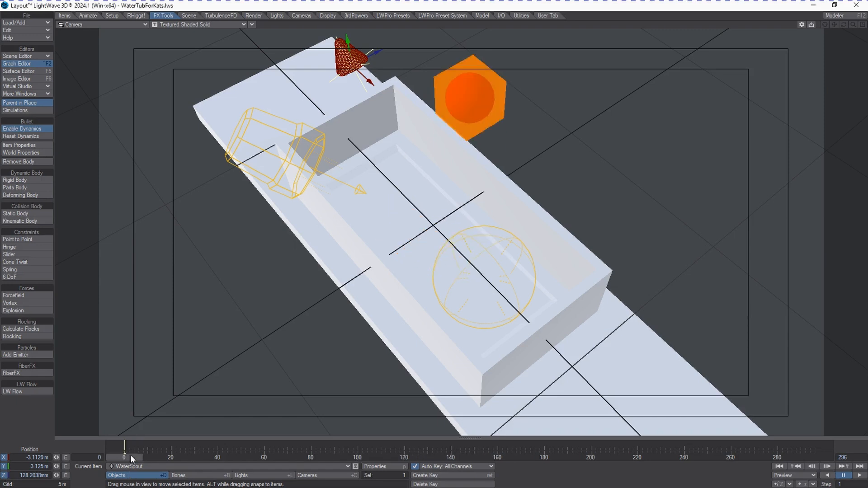
{"action": "left_click_drag", "start_coordinate": [133, 456], "coordinate": [196, 455]}
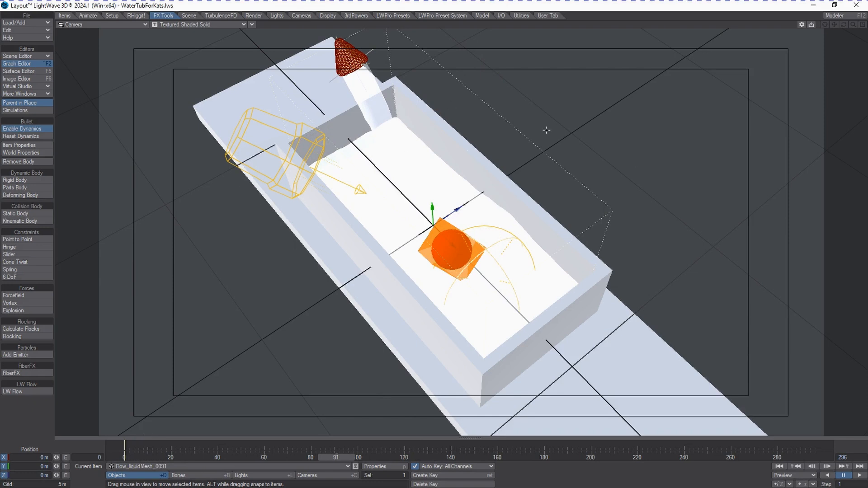
{"action": "left_click", "coordinate": [126, 24]}
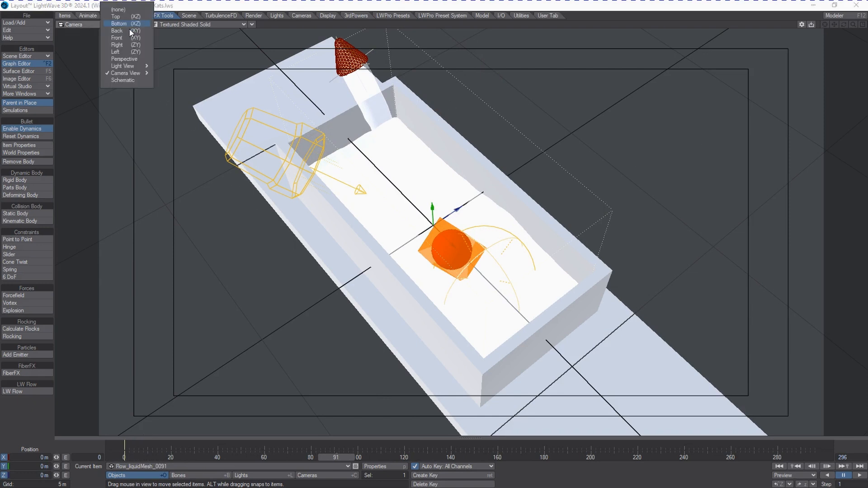
{"action": "left_click", "coordinate": [132, 64]}
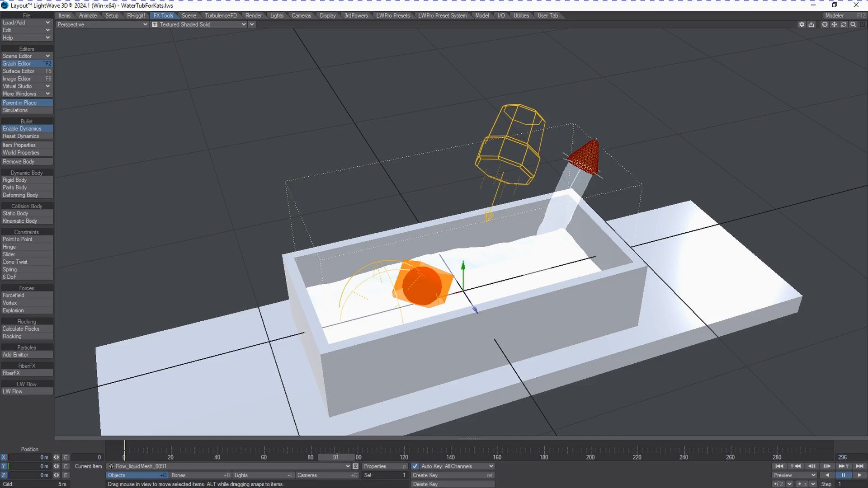
Step: Bring the fLoW window beside the tub and examine its items Tub, Sphere, WaterBlockForTub, WaterSpout and LongWaterFillPlane
{"action": "left_click_drag", "start_coordinate": [867, 126], "coordinate": [669, 98]}
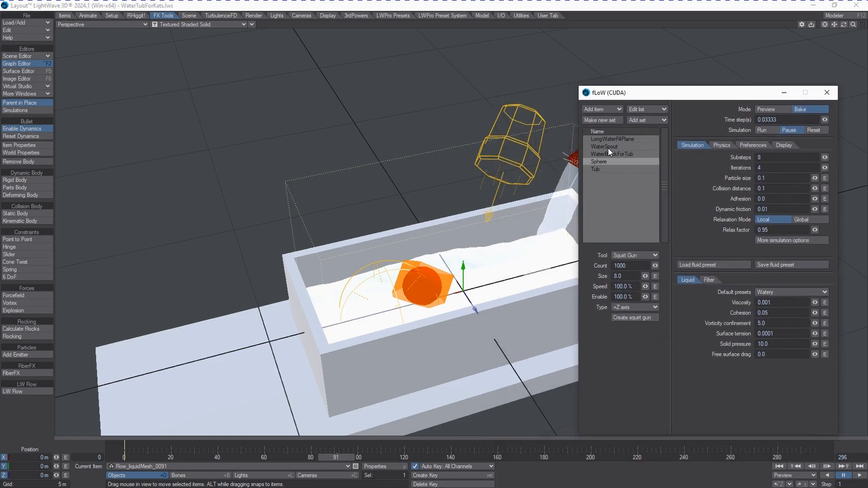
{"action": "left_click", "coordinate": [596, 169]}
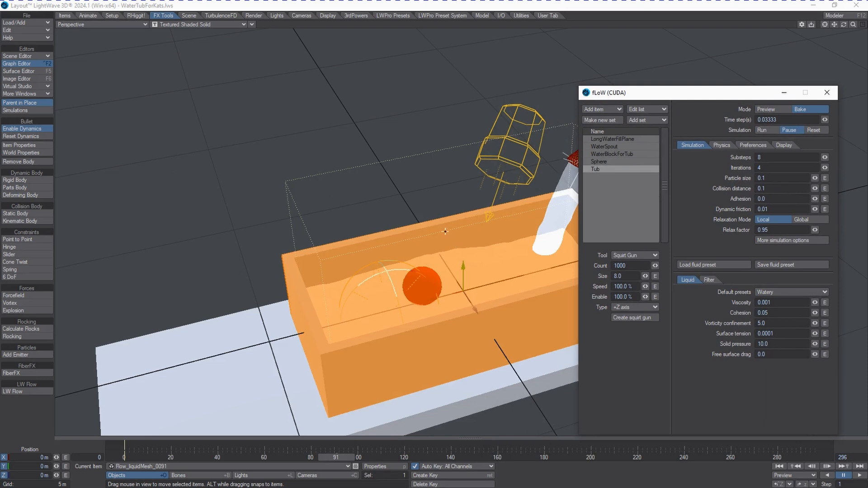
{"action": "left_click_drag", "start_coordinate": [643, 95], "coordinate": [668, 84]}
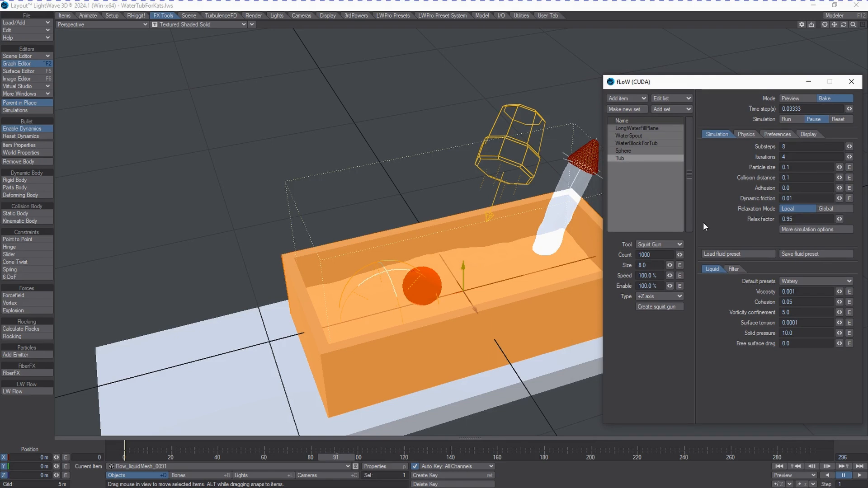
{"action": "left_click", "coordinate": [630, 152]}
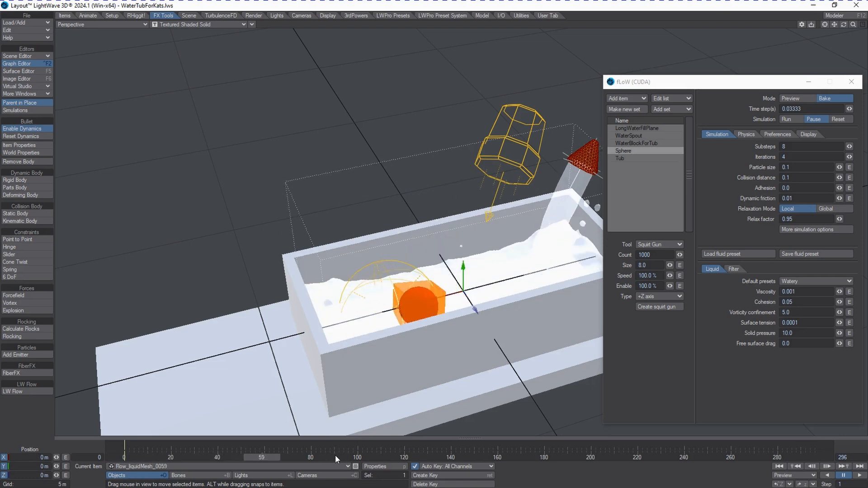
{"action": "left_click", "coordinate": [645, 143]}
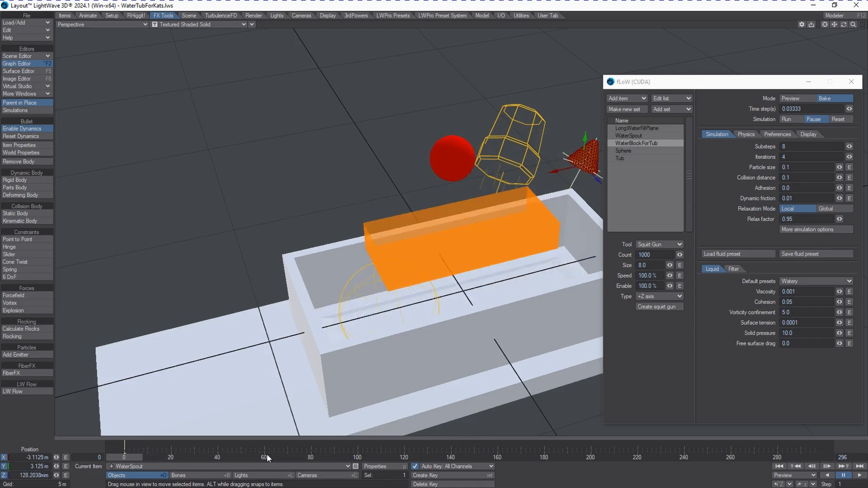
{"action": "left_click", "coordinate": [642, 136]}
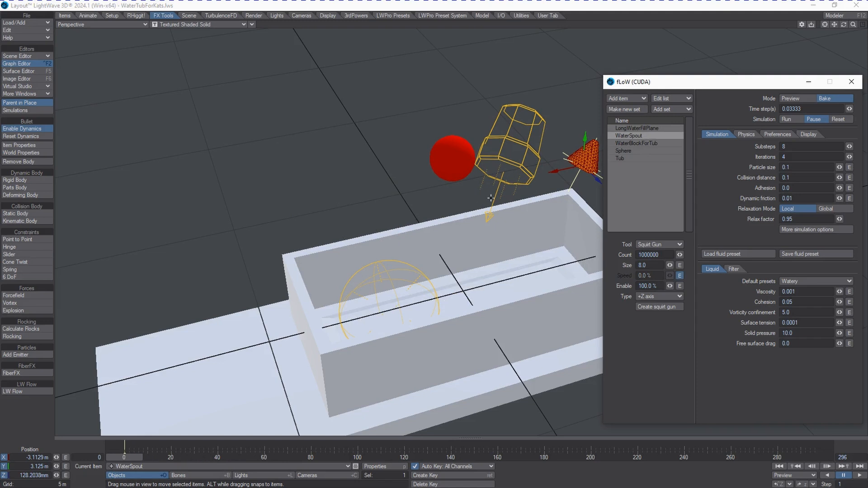
{"action": "mouse_move", "coordinate": [123, 457]}
{"action": "left_mouse_down"}
{"action": "mouse_move", "coordinate": [238, 457]}
{"action": "mouse_move", "coordinate": [124, 457]}
{"action": "left_mouse_up"}
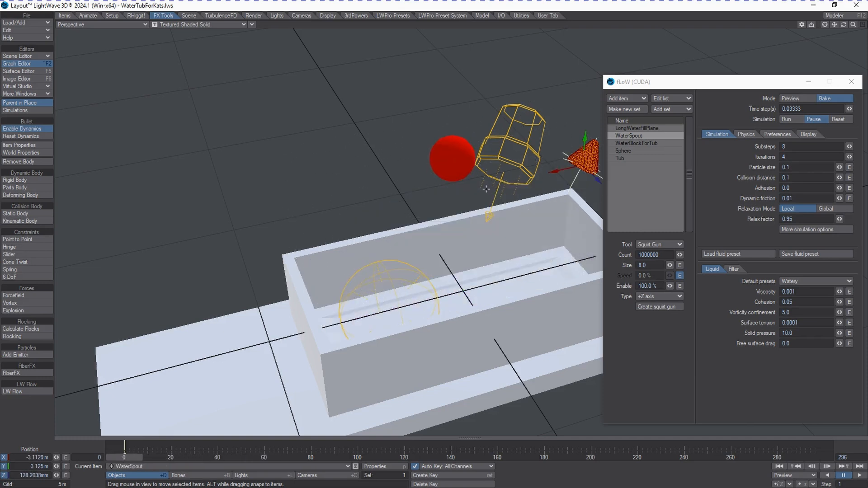
{"action": "left_click", "coordinate": [631, 129]}
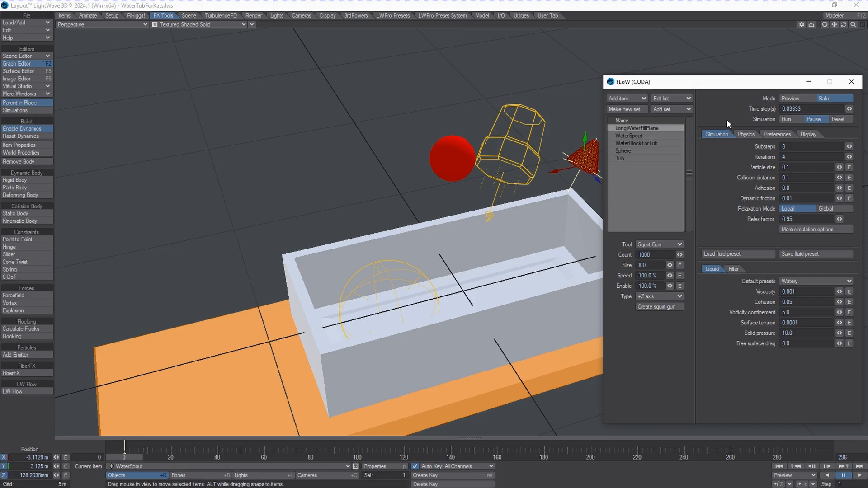
Step: Inspect the physics body types of LongWaterFillPlane, WaterBlockForTub and WaterSpout
{"action": "left_click", "coordinate": [746, 135]}
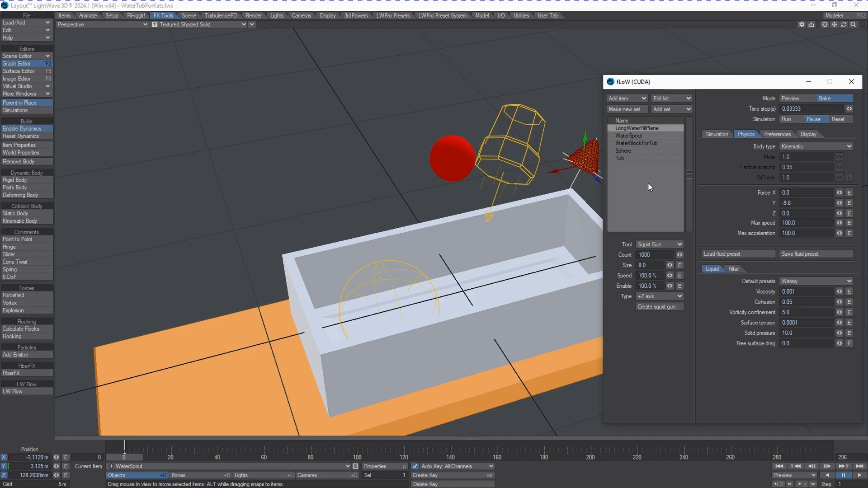
{"action": "left_click", "coordinate": [636, 141]}
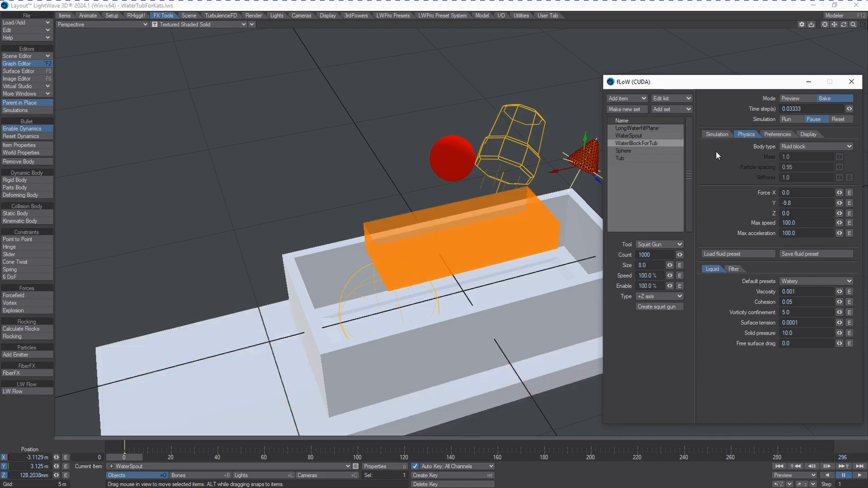
{"action": "left_click", "coordinate": [623, 137]}
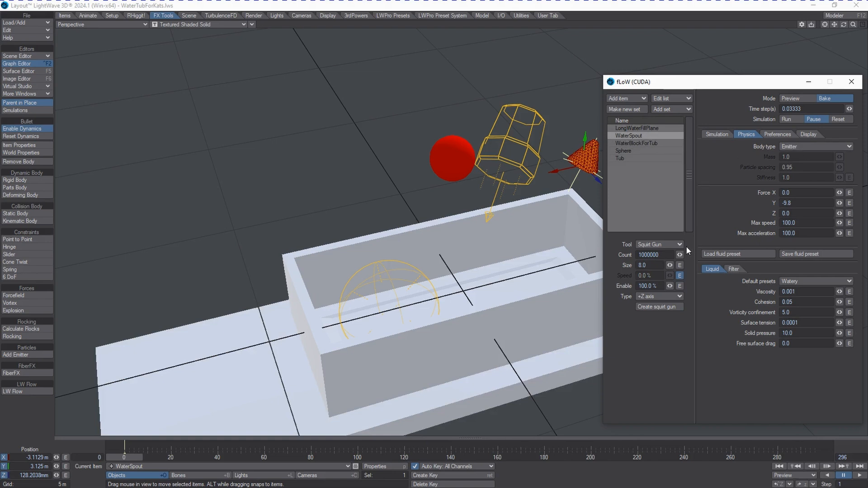
Step: Open WaterSpout's squit gun speed envelope in the Graph Editor, and shrink and place the editor below the spout
{"action": "left_click", "coordinate": [679, 274]}
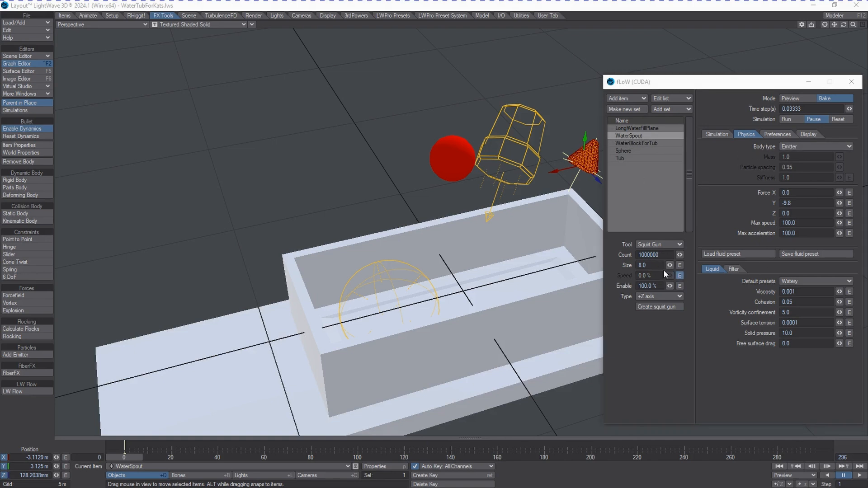
{"action": "left_click_drag", "start_coordinate": [364, 185], "coordinate": [375, 174]}
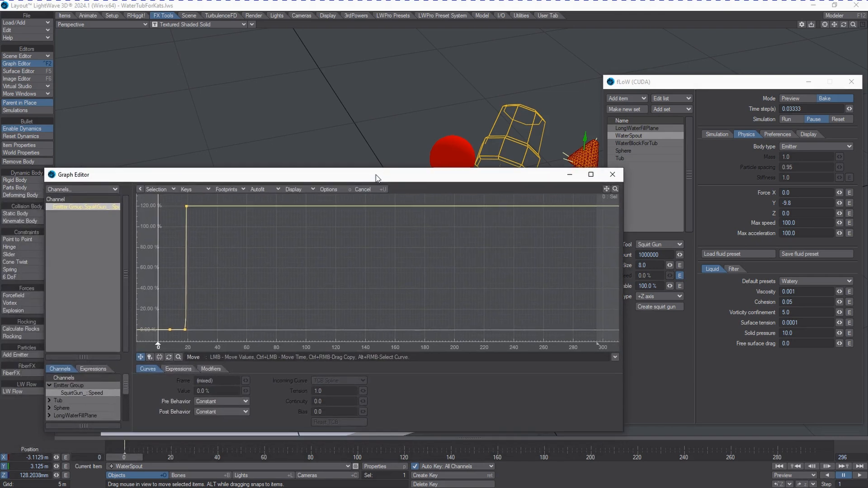
{"action": "left_click_drag", "start_coordinate": [435, 176], "coordinate": [480, 256]}
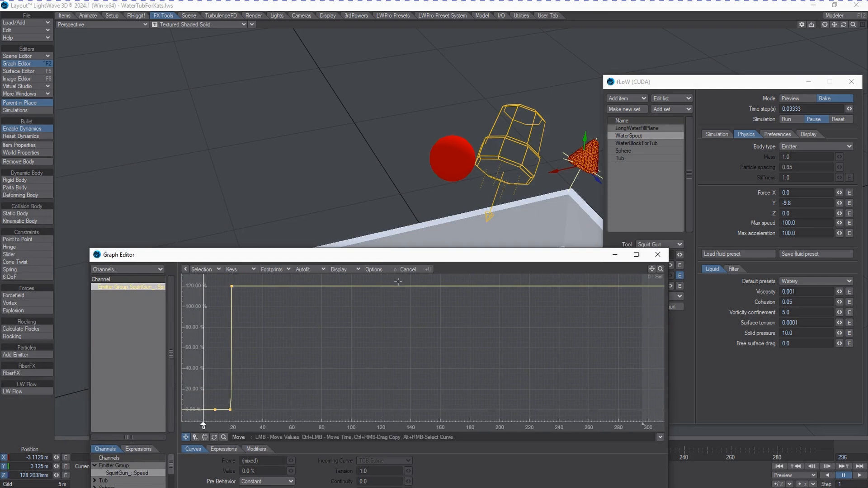
{"action": "left_click_drag", "start_coordinate": [405, 262], "coordinate": [402, 299]}
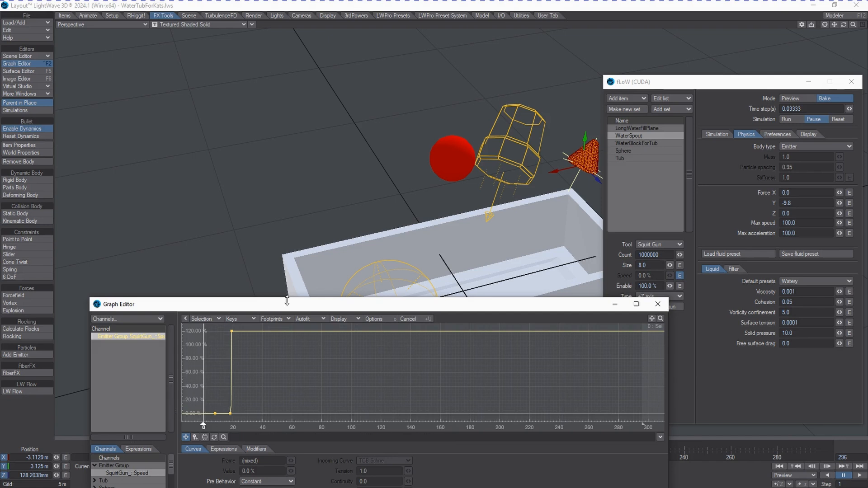
{"action": "mouse_move", "coordinate": [286, 300]}
{"action": "left_mouse_down"}
{"action": "mouse_move", "coordinate": [289, 319]}
{"action": "mouse_move", "coordinate": [275, 289]}
{"action": "left_mouse_up"}
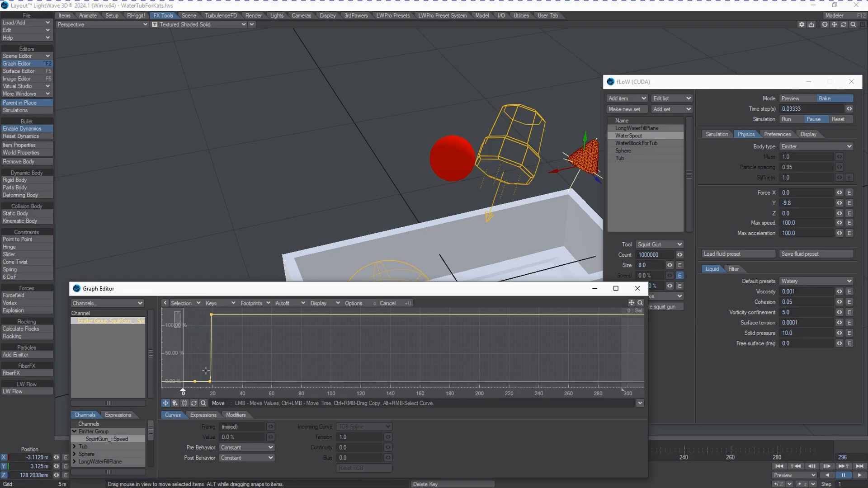
Step: Move the first key of the speed curve to frame 0
{"action": "right_click_drag", "start_coordinate": [176, 312], "coordinate": [236, 405]}
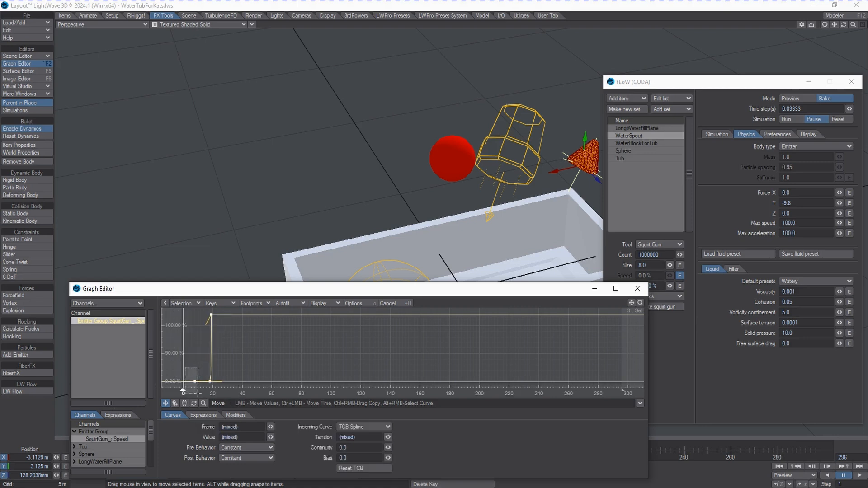
{"action": "left_click", "coordinate": [195, 381]}
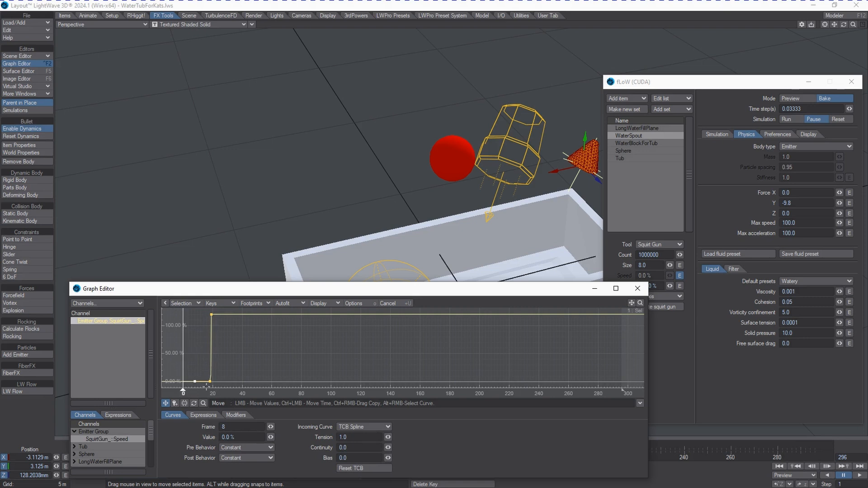
{"action": "left_click_drag", "start_coordinate": [198, 382], "coordinate": [186, 383], "text": "ctrl"}
Step: Run the fluid simulation in Bake mode and pause it
{"action": "left_click", "coordinate": [786, 119]}
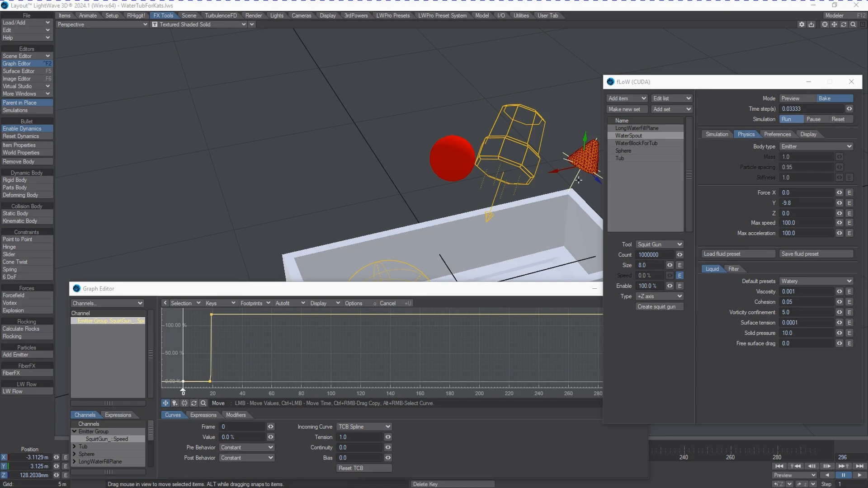
{"action": "left_click", "coordinate": [462, 299]}
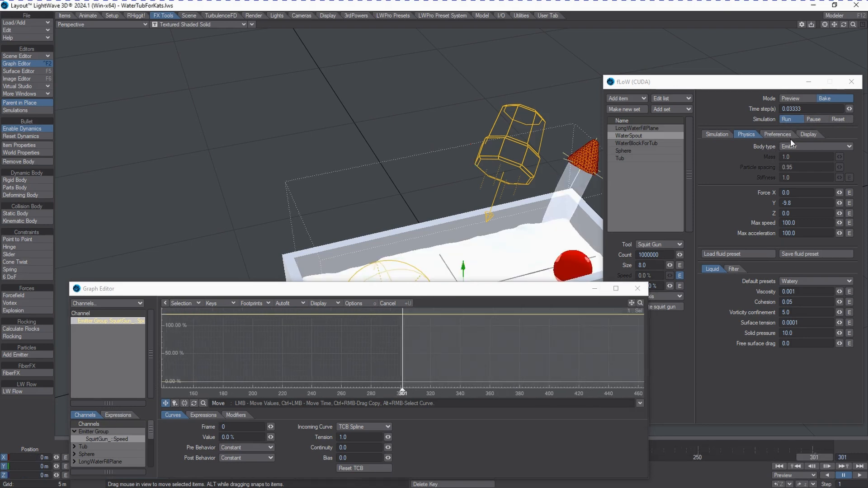
{"action": "left_click", "coordinate": [813, 119]}
Step: Switch the simulation to Preview mode, reset it, and run a preview of the water before pausing it
{"action": "left_click", "coordinate": [791, 97]}
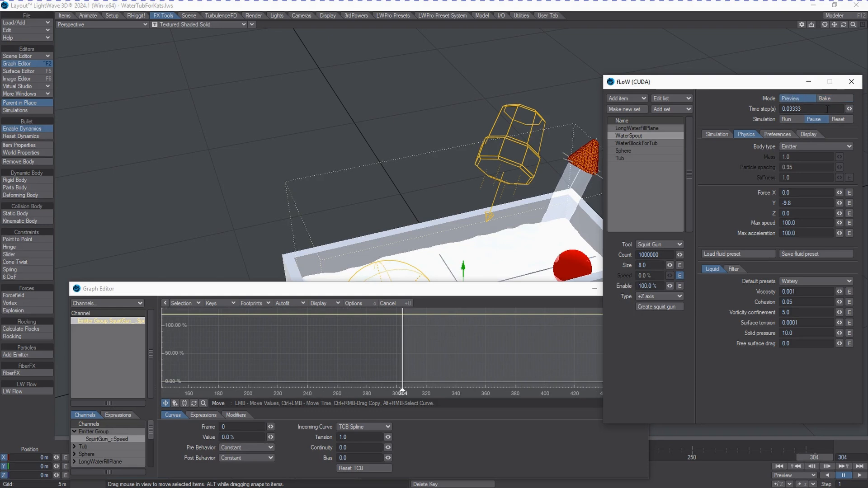
{"action": "left_click", "coordinate": [842, 120]}
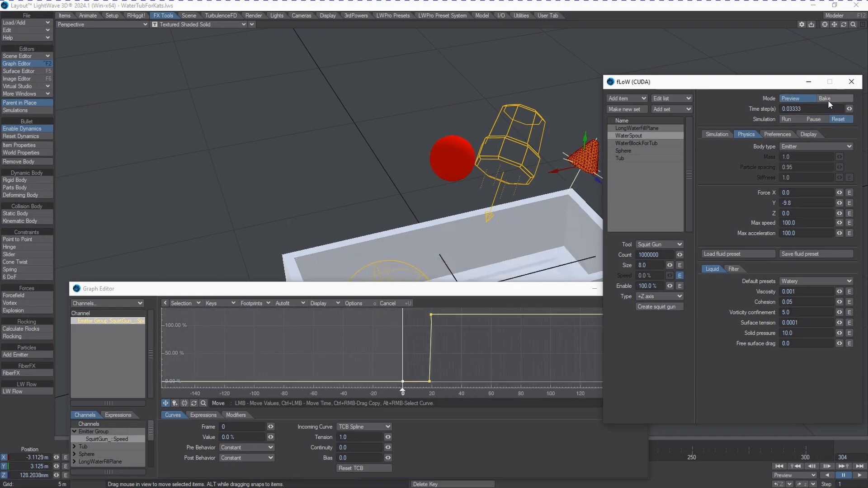
{"action": "left_click", "coordinate": [787, 119]}
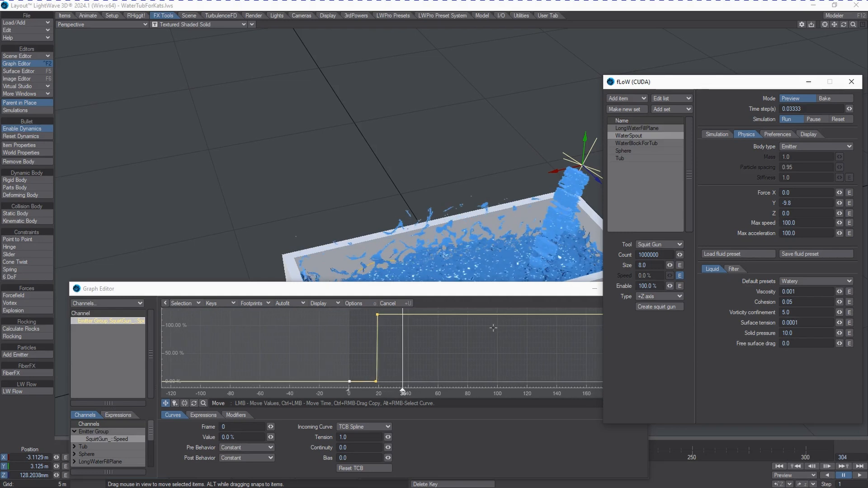
{"action": "left_click", "coordinate": [813, 119]}
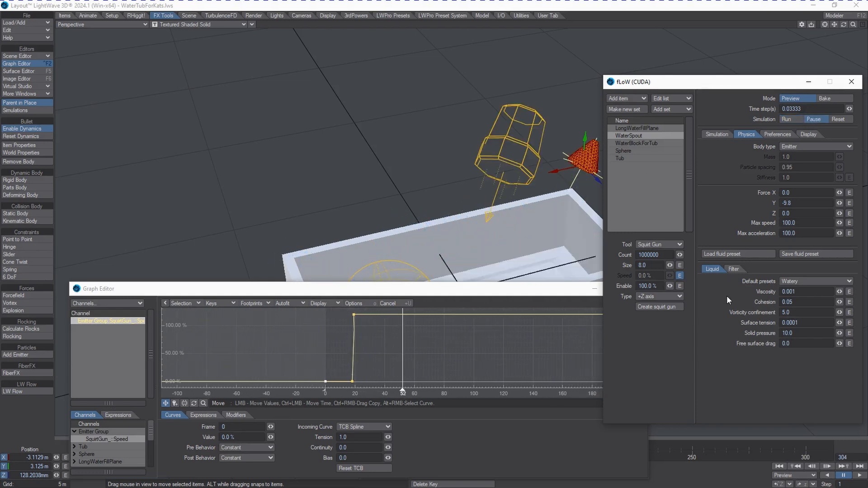
Step: Remove WaterSpout's squirt gun speed envelope and create a fresh one in the Graph Editor
{"action": "left_click", "coordinate": [679, 276], "text": "shift"}
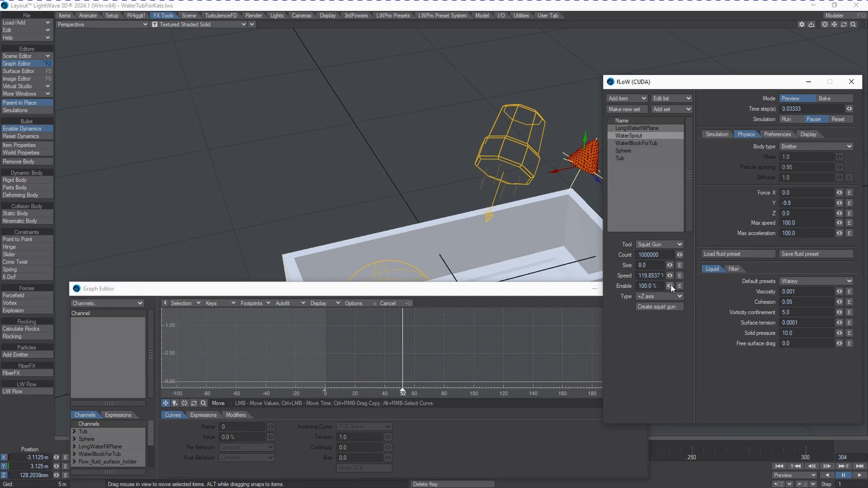
{"action": "left_click", "coordinate": [679, 276]}
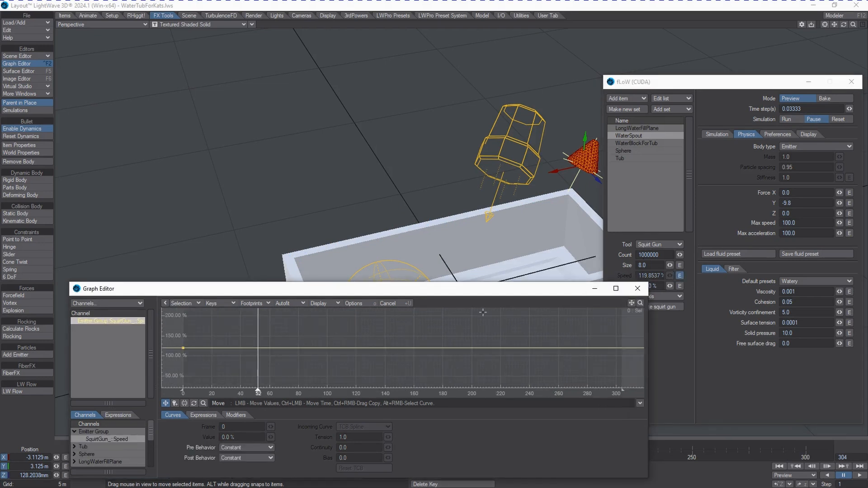
{"action": "left_click_drag", "start_coordinate": [632, 304], "coordinate": [756, 302]}
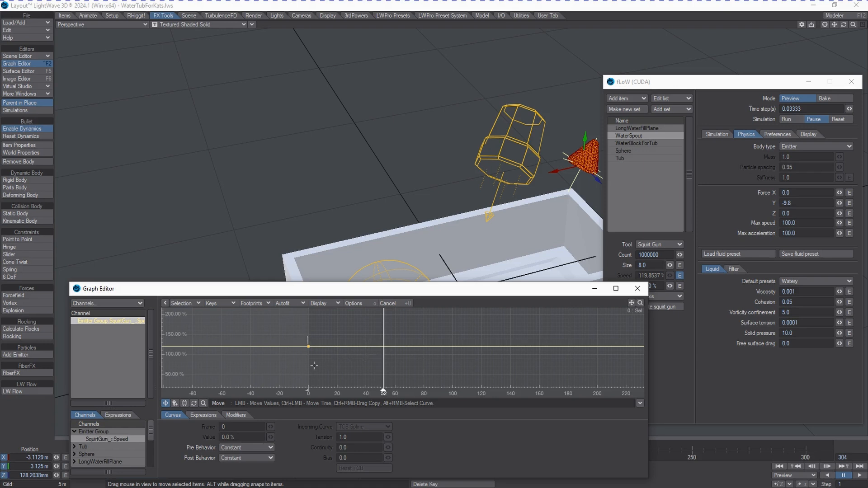
Step: Set the frame 0 key of the new speed curve to 0%
{"action": "right_click_drag", "start_coordinate": [314, 365], "coordinate": [319, 364]}
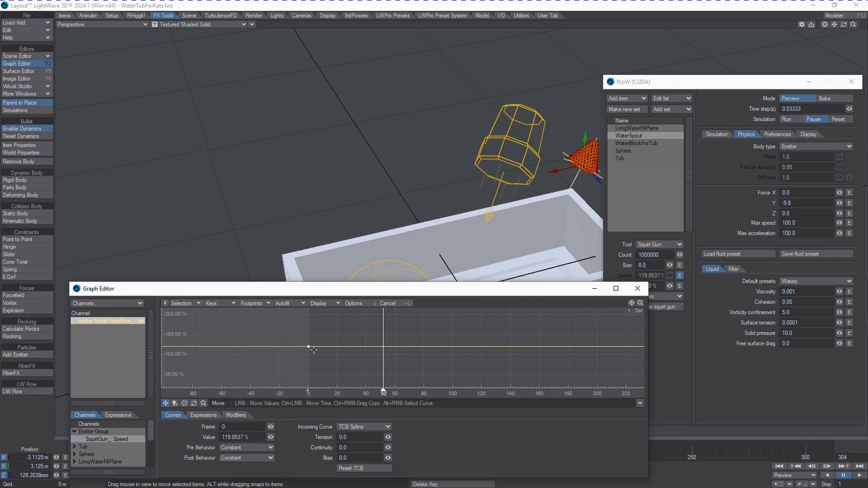
{"action": "left_click_drag", "start_coordinate": [255, 437], "coordinate": [137, 441]}
{"action": "type", "text": "0"}
{"action": "key", "text": "Return"}
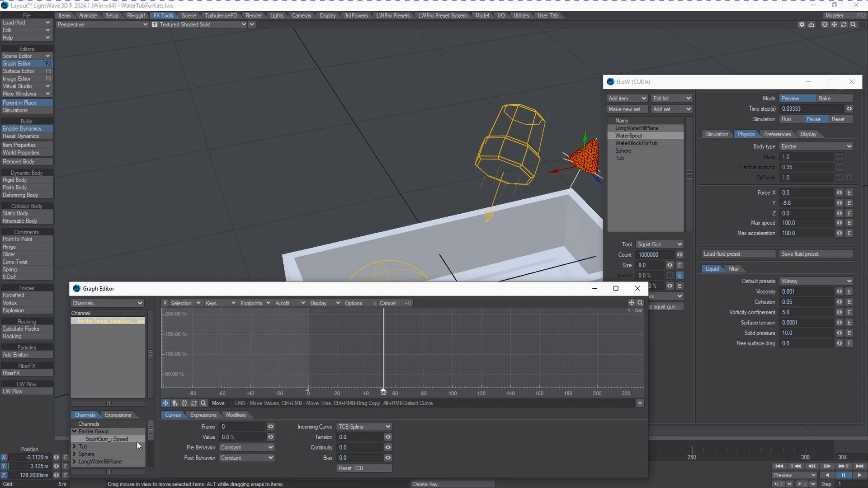
{"action": "left_click", "coordinate": [639, 303]}
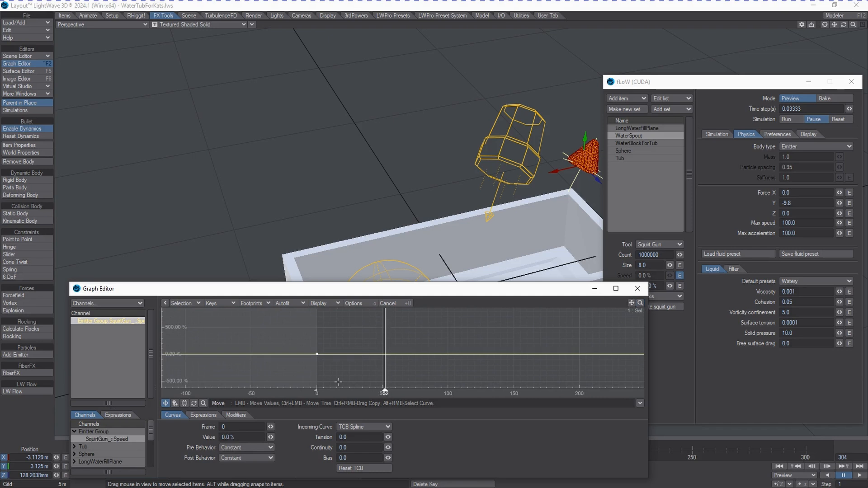
Step: Create speed keys of 0% at frame 10 and 120% at frame 11, and set the keys' tension to 1.0
{"action": "key", "text": "Return"}
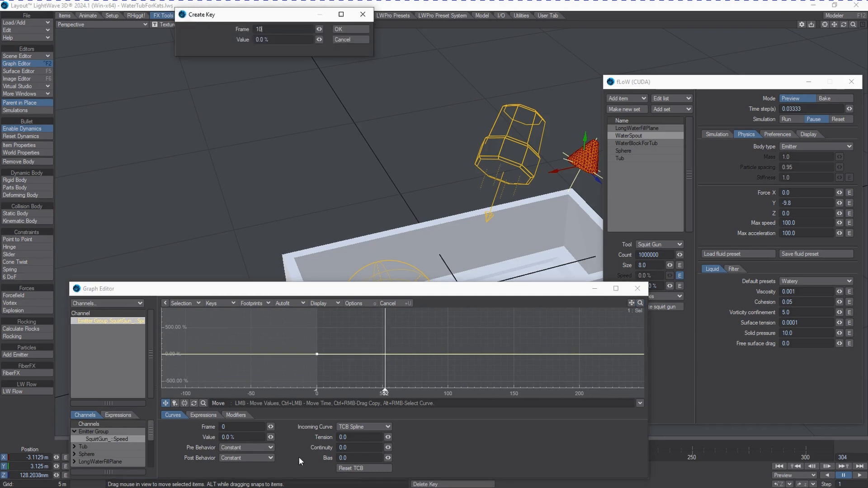
{"action": "type", "text": "10"}
{"action": "key", "text": "Return"}
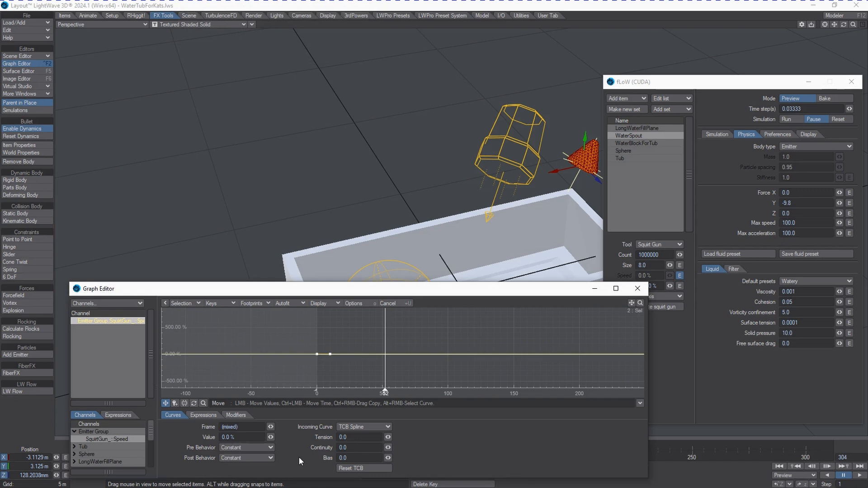
{"action": "key", "text": "Return"}
{"action": "type", "text": "11"}
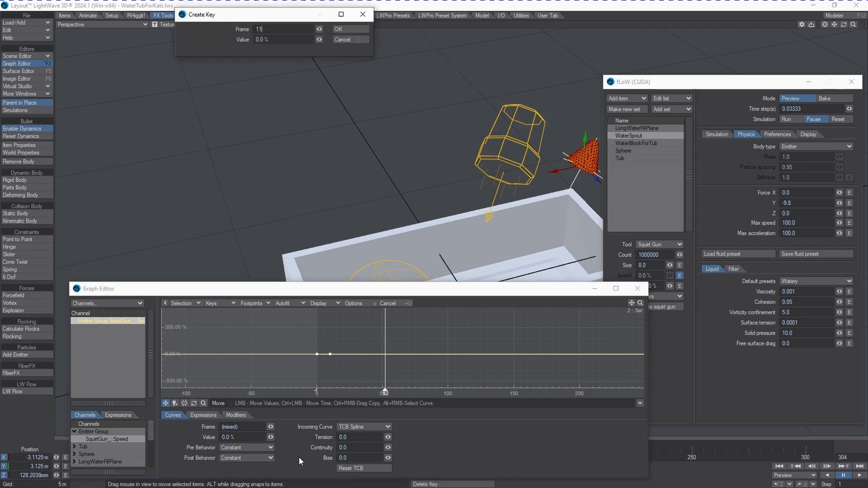
{"action": "key", "text": "Tab"}
{"action": "type", "text": "120"}
{"action": "key", "text": "Return"}
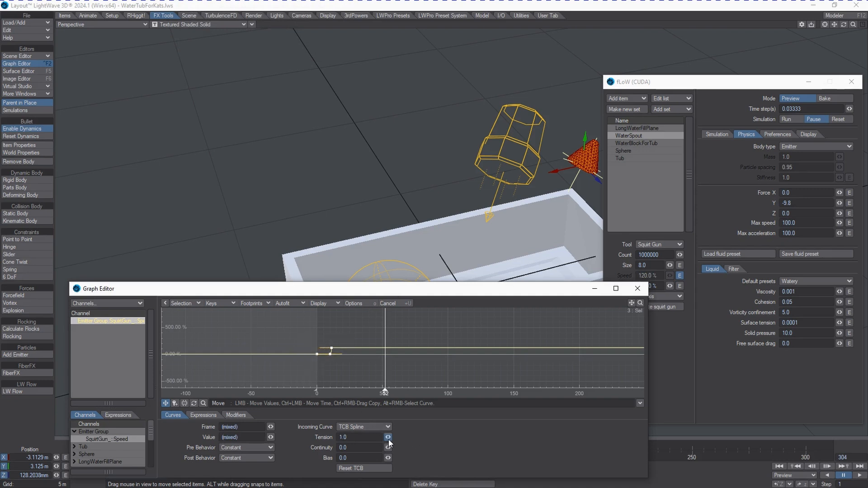
Step: Reset the fluid simulation, preview the spout filling the tub with the new speed curve, and reset it again
{"action": "left_click", "coordinate": [787, 120]}
{"action": "left_click", "coordinate": [827, 120]}
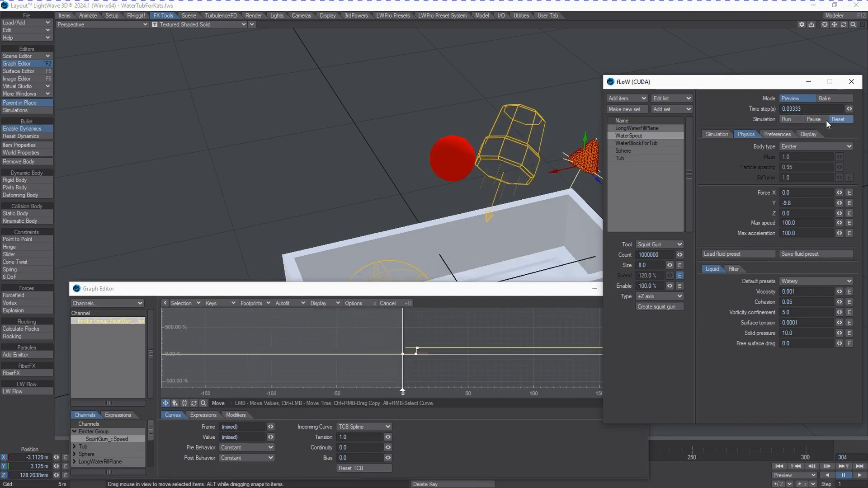
{"action": "left_click", "coordinate": [787, 119]}
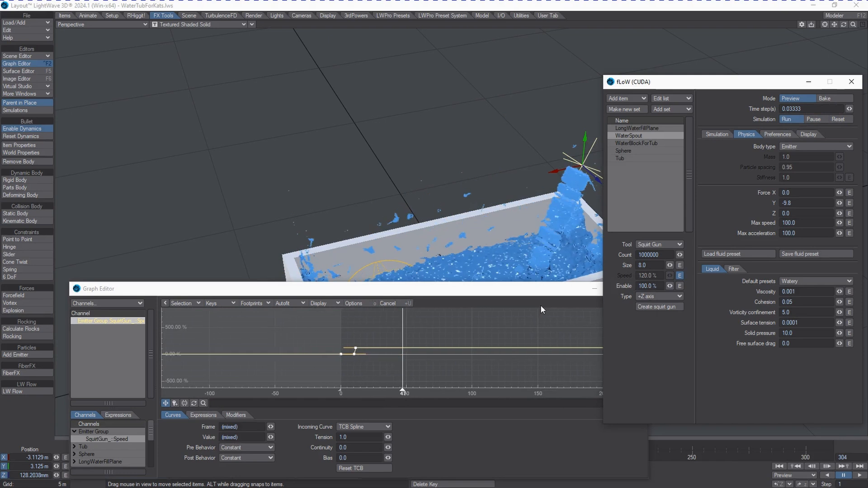
{"action": "left_click_drag", "start_coordinate": [531, 290], "coordinate": [519, 287]}
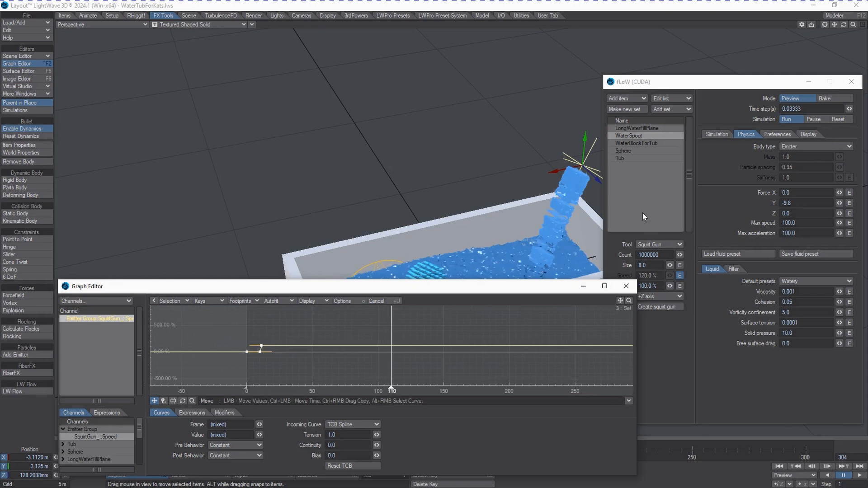
{"action": "left_click", "coordinate": [837, 119]}
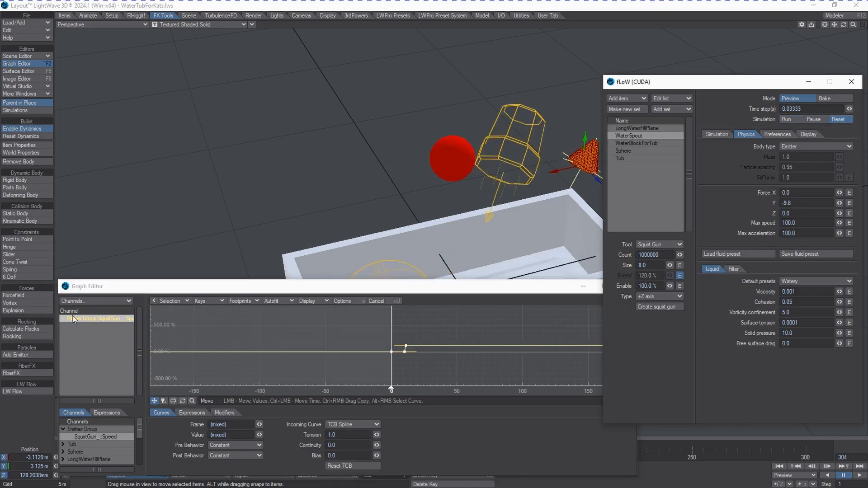
Step: Shift the three speed keys a few frames later on the curve, keeping their values
{"action": "left_click_drag", "start_coordinate": [529, 297], "coordinate": [477, 296]}
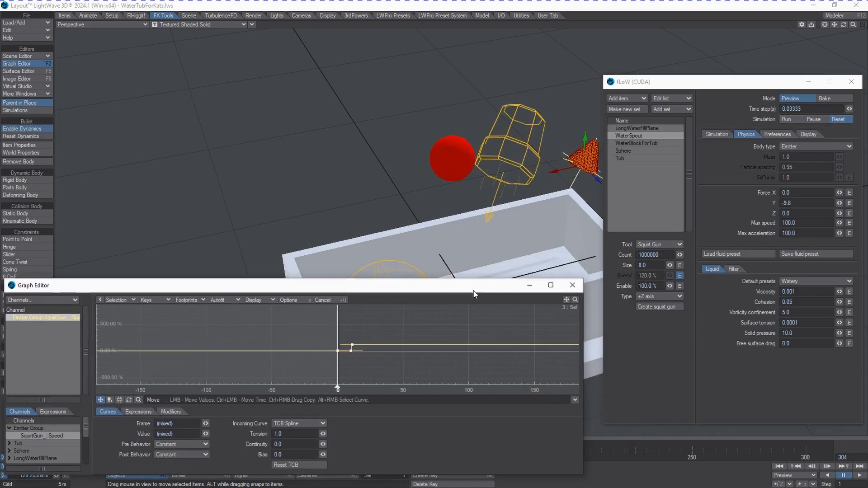
{"action": "left_click", "coordinate": [574, 300]}
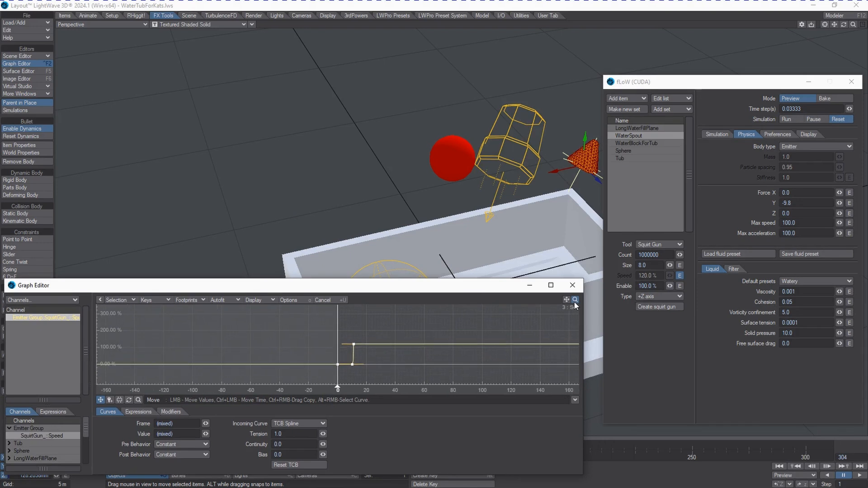
{"action": "right_click_drag", "start_coordinate": [304, 335], "coordinate": [375, 393]}
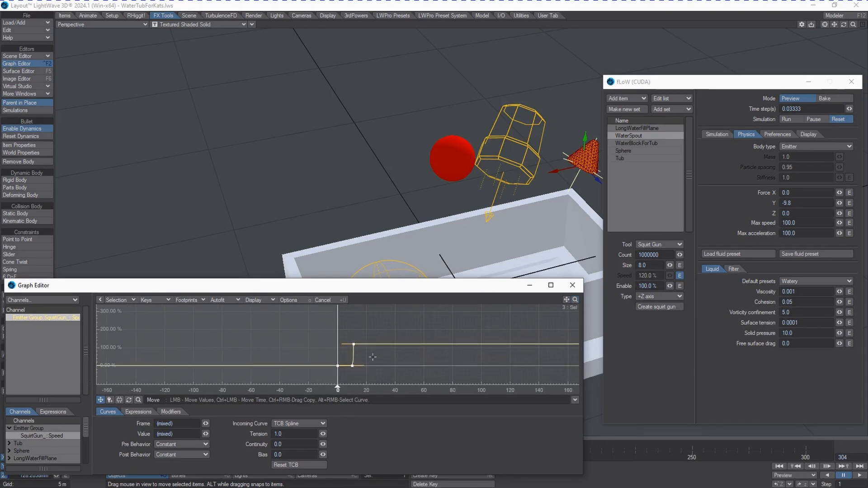
{"action": "left_click_drag", "start_coordinate": [375, 362], "coordinate": [380, 363], "text": "ctrl"}
{"action": "right_click_drag", "start_coordinate": [356, 329], "coordinate": [361, 376]}
Step: Add alternating low and high speed keys after the jump, including about 132% at frame 32, 150% at frame 71 and 174% at frame 133
{"action": "left_click", "coordinate": [109, 400]}
{"action": "left_click", "coordinate": [372, 350]}
{"action": "left_click", "coordinate": [384, 342]}
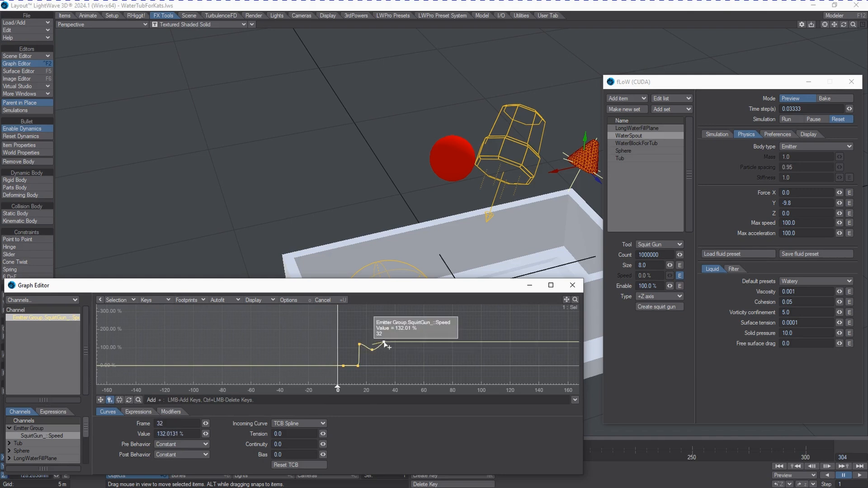
{"action": "left_click", "coordinate": [394, 353]}
{"action": "left_click", "coordinate": [405, 338]}
{"action": "left_click", "coordinate": [424, 353]}
{"action": "left_click", "coordinate": [439, 339]}
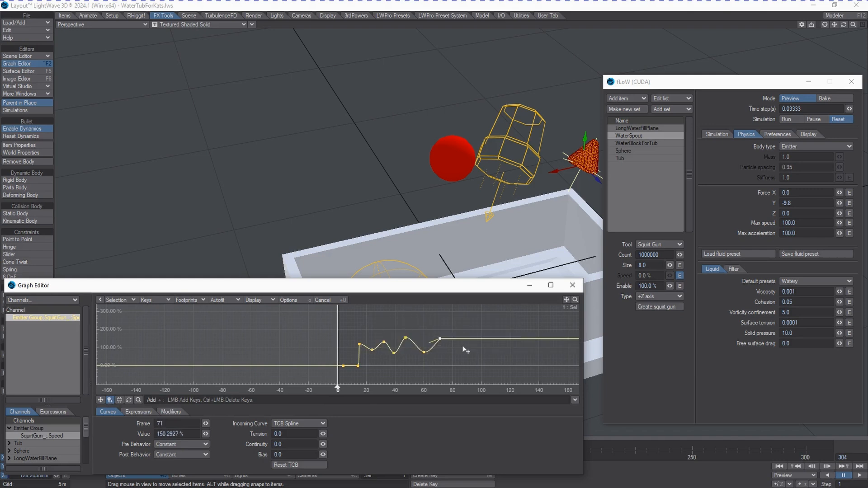
{"action": "left_click", "coordinate": [469, 354]}
{"action": "left_click", "coordinate": [478, 338]}
{"action": "left_click", "coordinate": [530, 334]}
{"action": "left_click", "coordinate": [508, 352]}
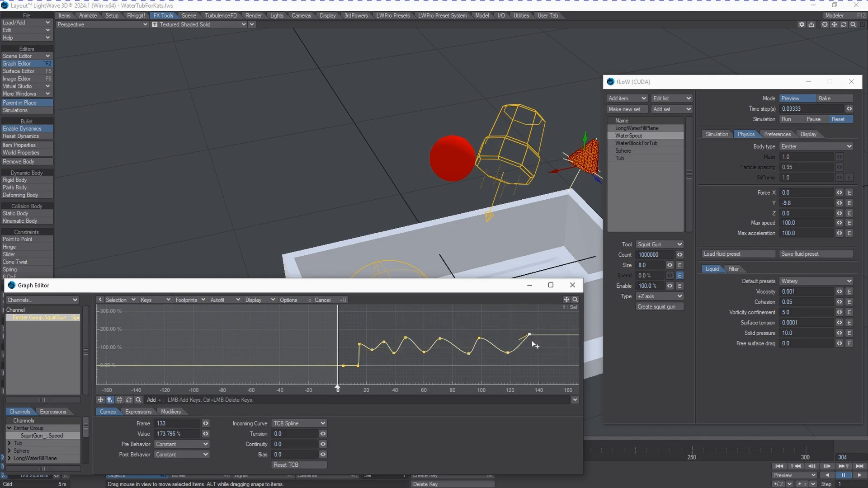
{"action": "left_click", "coordinate": [541, 346]}
{"action": "left_click", "coordinate": [555, 337]}
{"action": "left_click_drag", "start_coordinate": [555, 338], "coordinate": [555, 352]}
Step: Add a Noisy Channel modifier to the squirt gun speed curve
{"action": "left_click", "coordinate": [171, 411]}
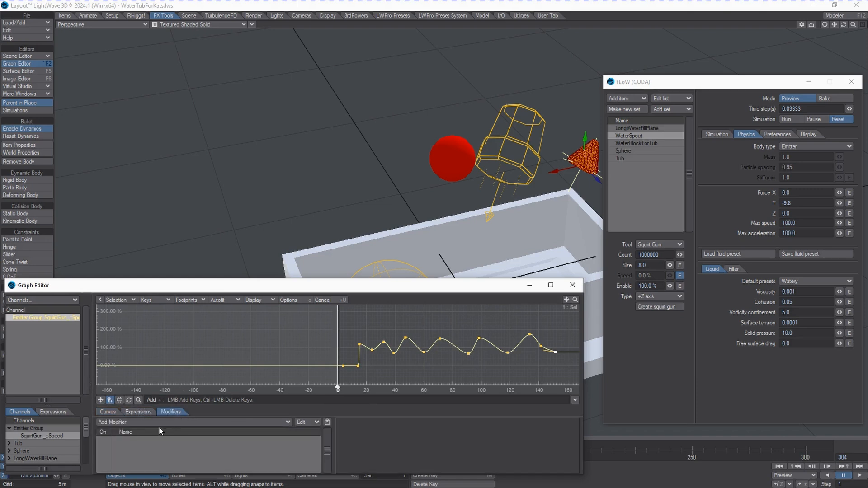
{"action": "left_click", "coordinate": [138, 411]}
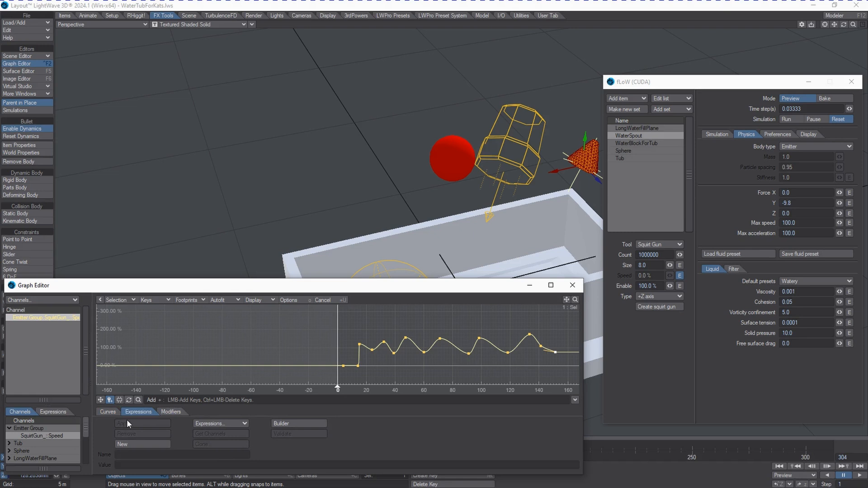
{"action": "left_click", "coordinate": [174, 411]}
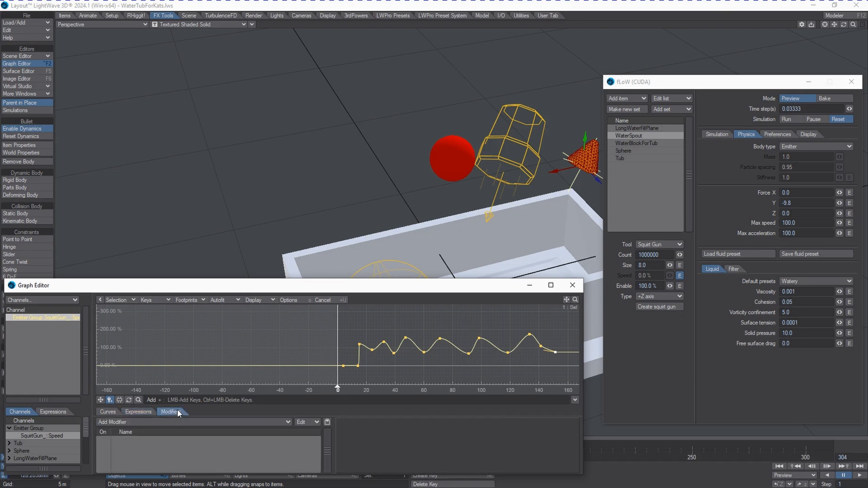
{"action": "left_click", "coordinate": [194, 421]}
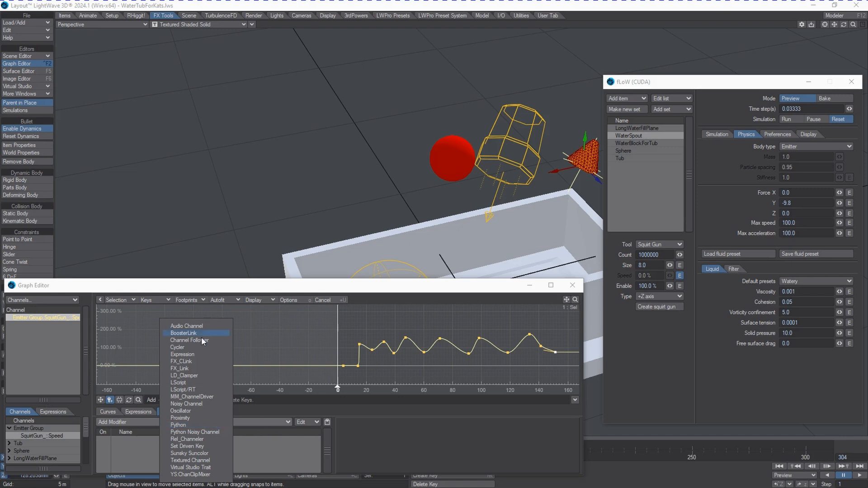
{"action": "left_click", "coordinate": [214, 403]}
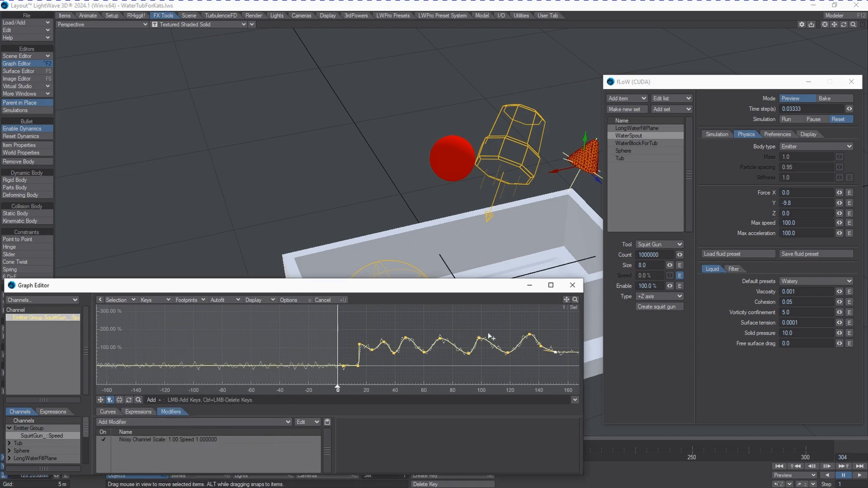
Step: Close the Graph Editor and run the fluid preview to watch the varying water flow fill the tub
{"action": "left_click", "coordinate": [572, 285]}
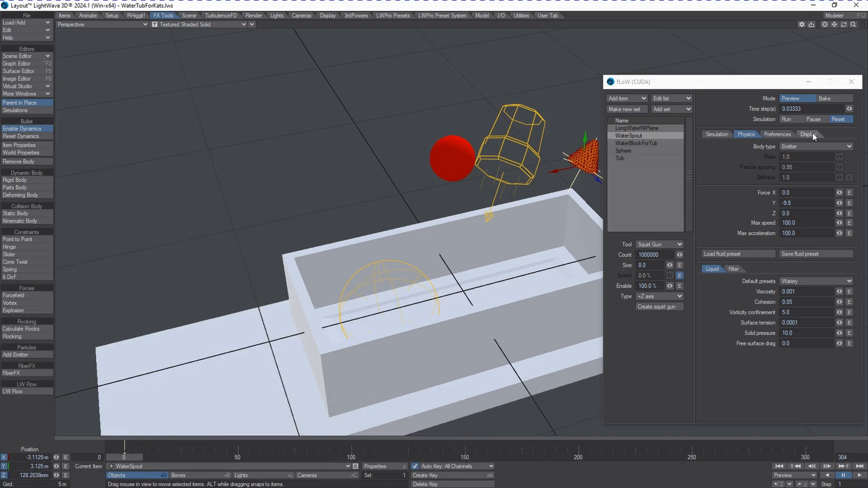
{"action": "left_click", "coordinate": [782, 121]}
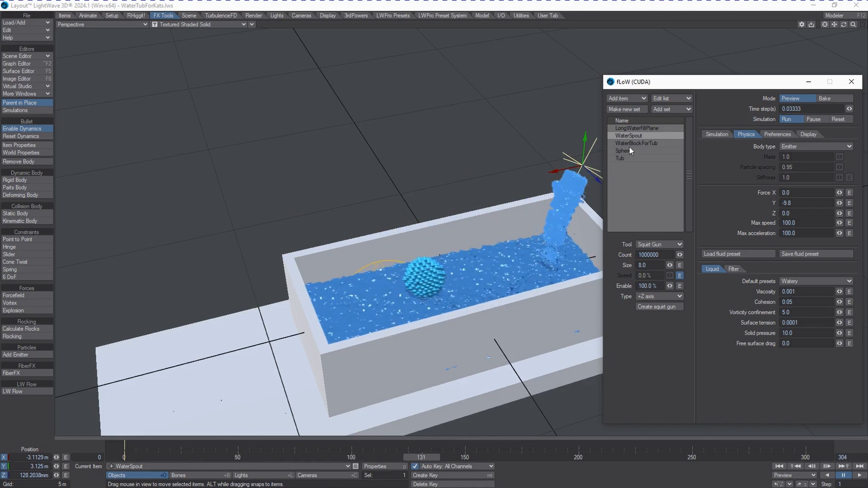
{"action": "left_click_drag", "start_coordinate": [834, 25], "coordinate": [833, 26]}
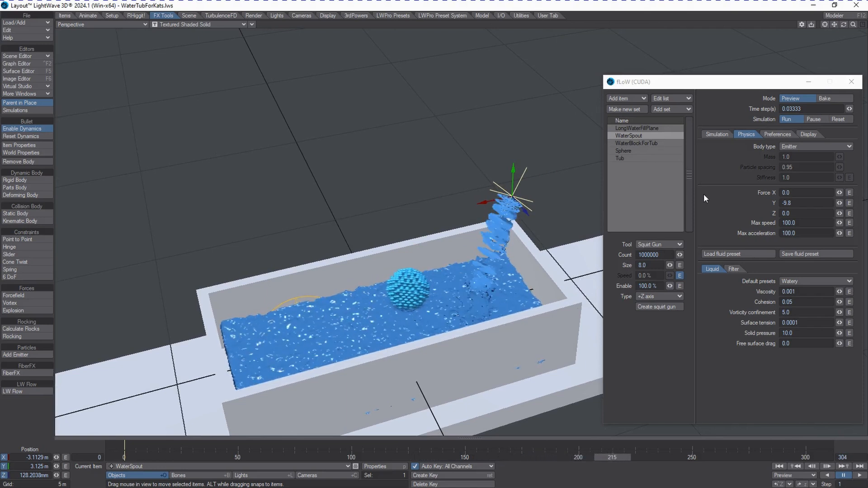
Step: Choose WaterBlockForTub in the fLoW item list, pause the simulation, and return the timeline to frame 0
{"action": "left_click", "coordinate": [650, 144]}
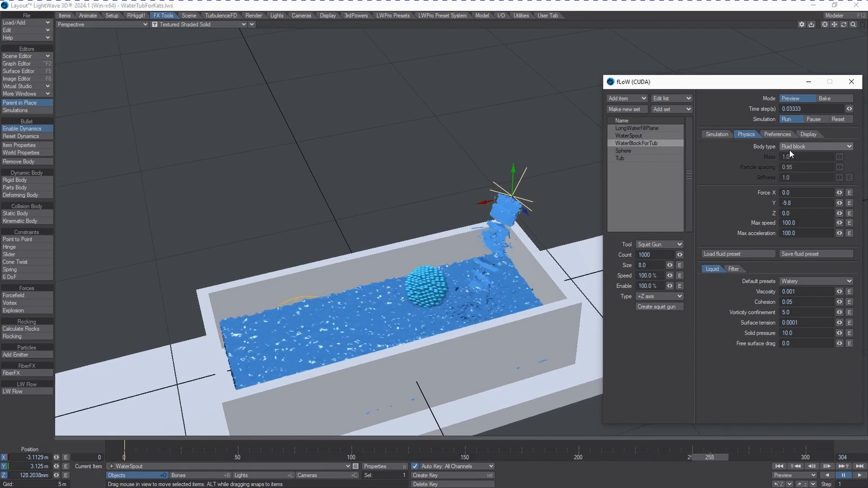
{"action": "left_click", "coordinate": [817, 119]}
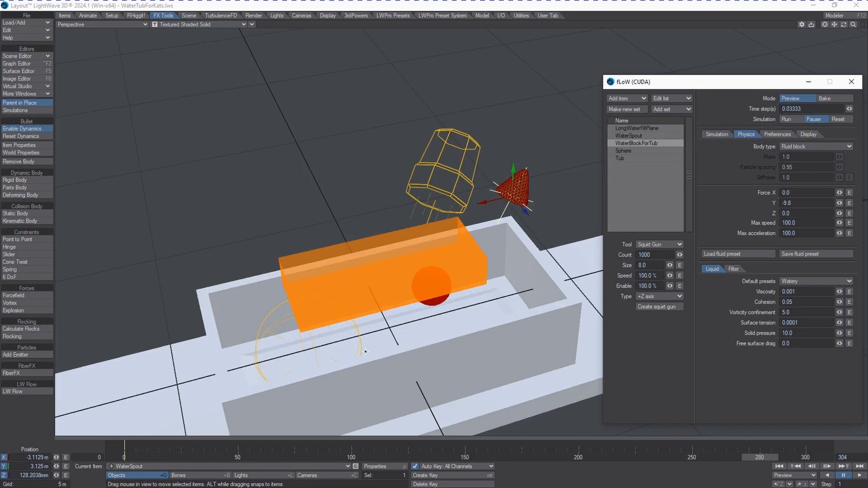
{"action": "left_click_drag", "start_coordinate": [755, 457], "coordinate": [122, 456]}
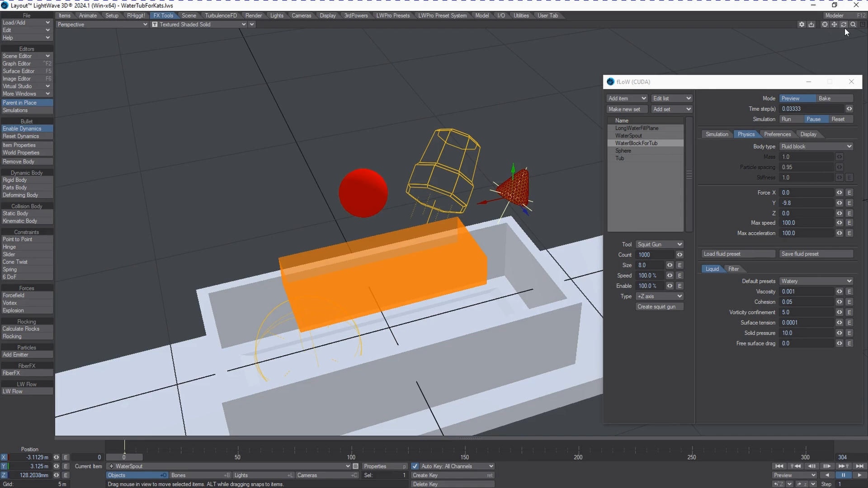
Step: Select the WaterBlockForTub object in the scene and lower it into the tub to a Y position of about 907 mm
{"action": "left_click_drag", "start_coordinate": [843, 25], "coordinate": [834, 24]}
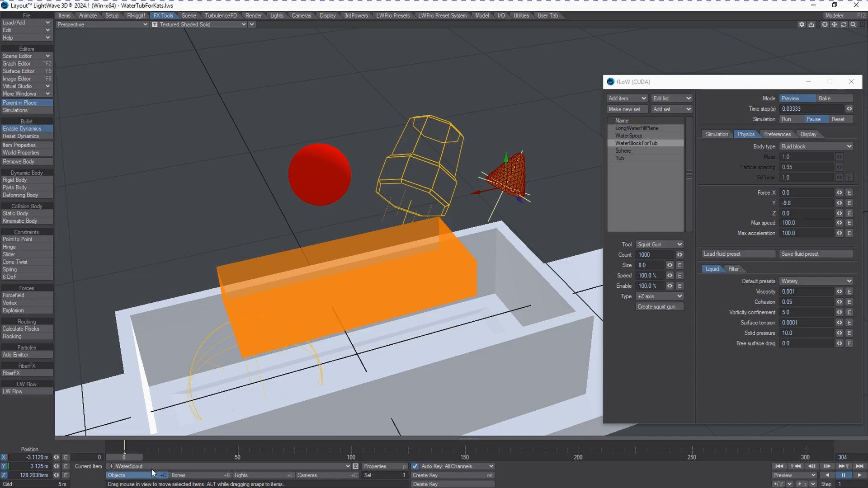
{"action": "left_click", "coordinate": [175, 465]}
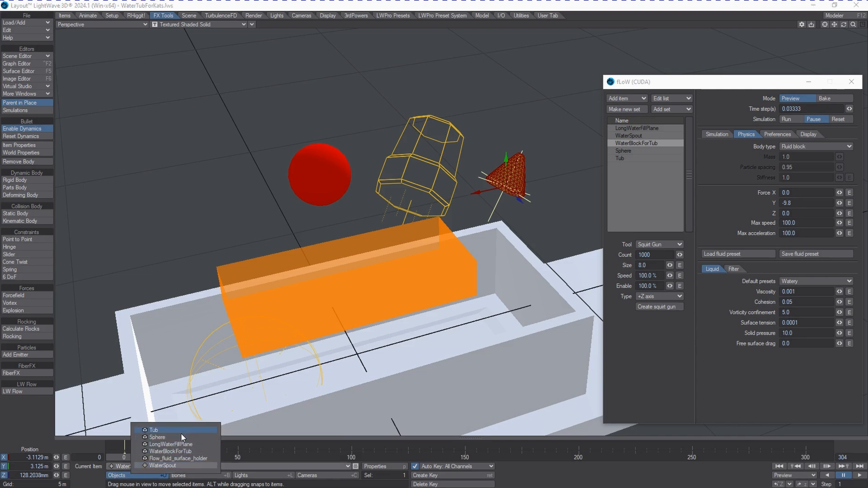
{"action": "left_click", "coordinate": [190, 450]}
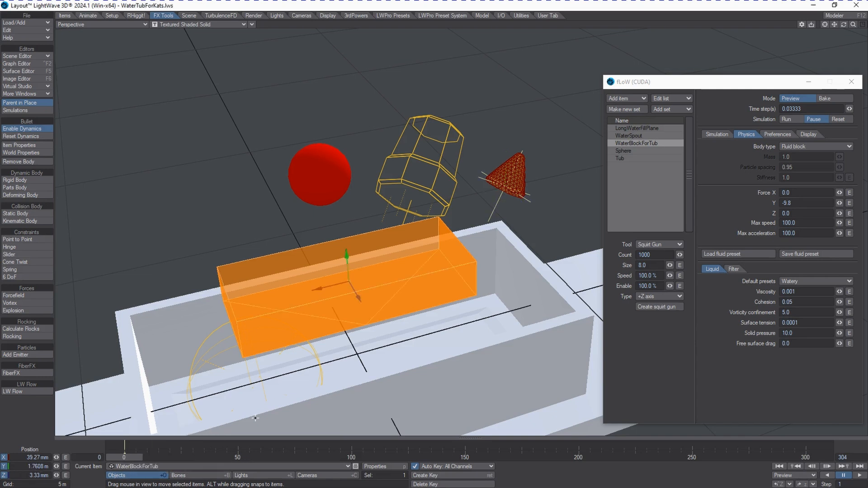
{"action": "left_click_drag", "start_coordinate": [344, 254], "coordinate": [349, 293]}
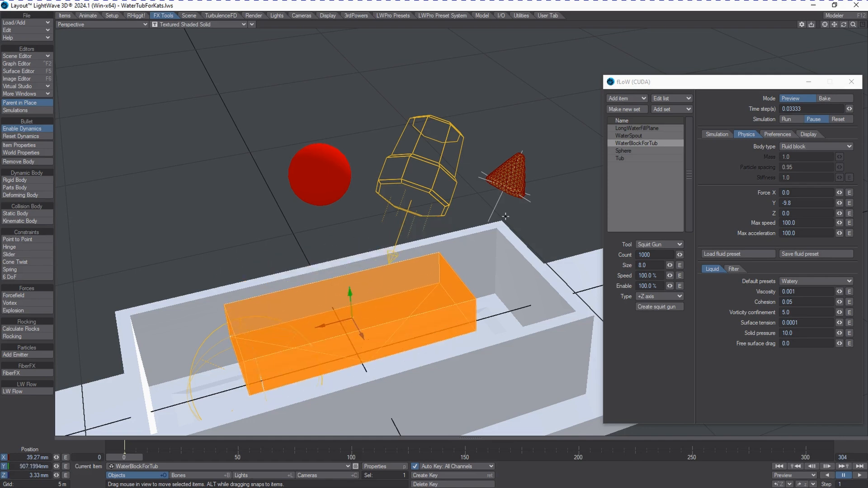
Step: Run the fluid preview to watch the lowered water block fill the tub, and pause it
{"action": "left_click", "coordinate": [788, 118]}
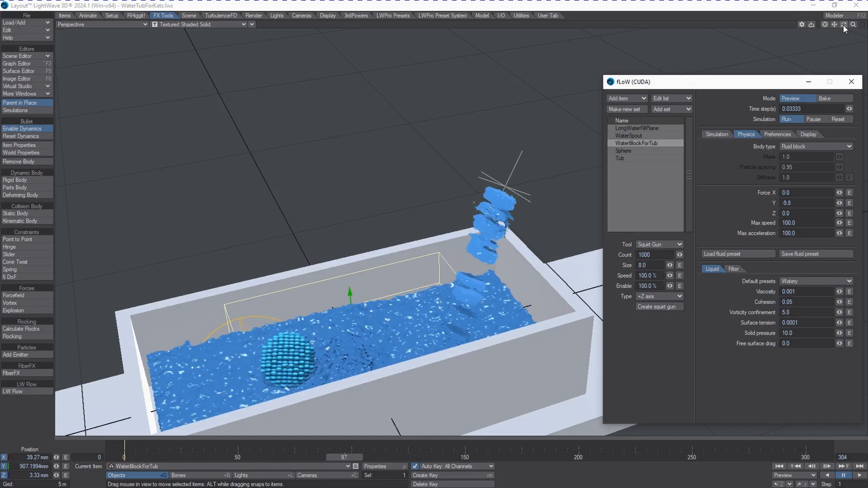
{"action": "left_click_drag", "start_coordinate": [842, 25], "coordinate": [843, 28]}
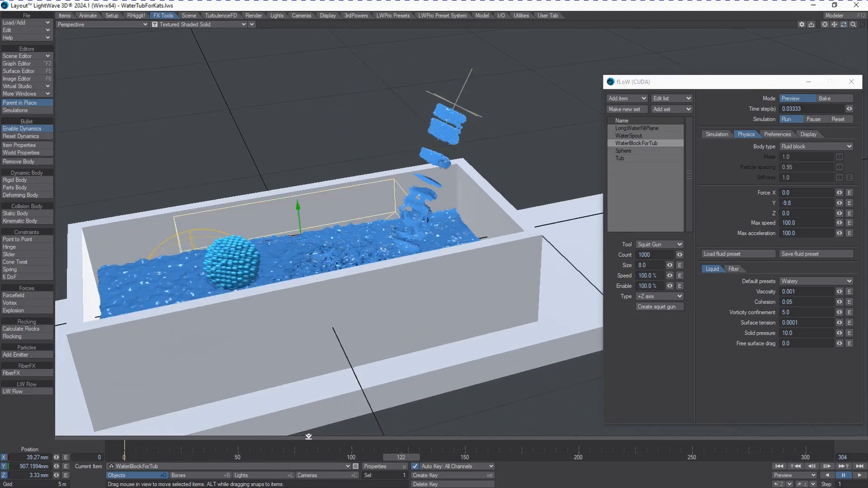
{"action": "left_click", "coordinate": [815, 119]}
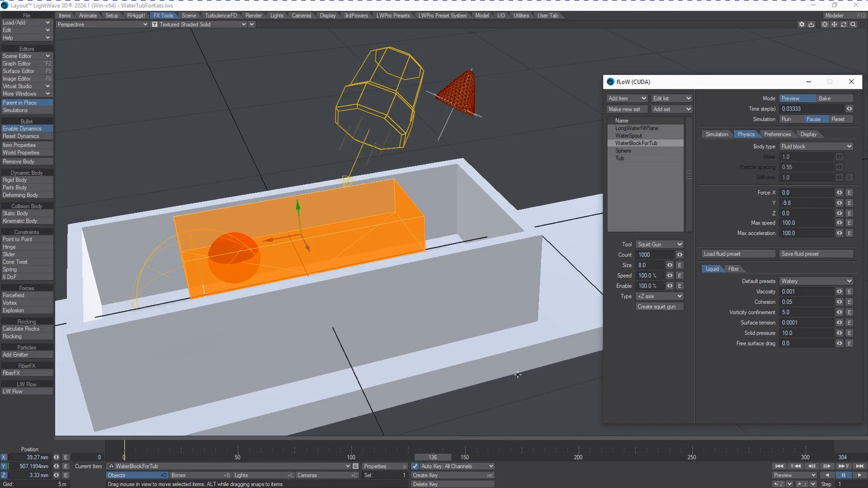
Step: Set the fluid simulation's particle size to 0.05
{"action": "left_click", "coordinate": [714, 134]}
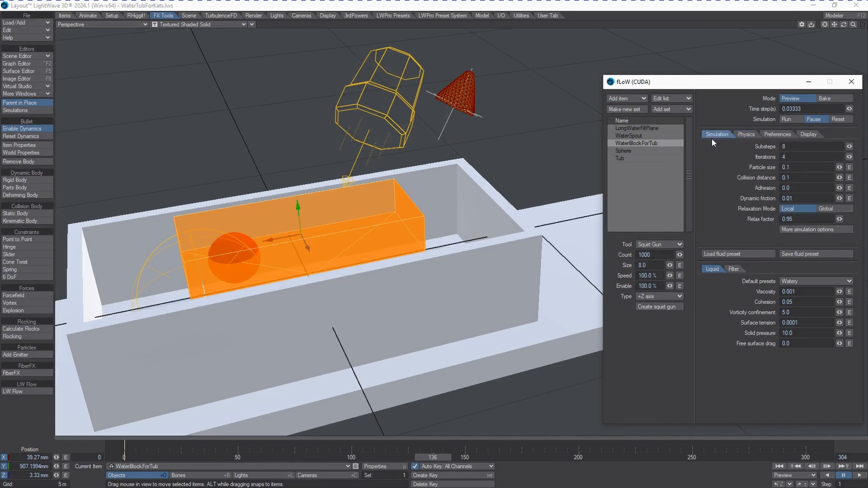
{"action": "left_click", "coordinate": [813, 166]}
{"action": "type", "text": "0.05"}
{"action": "key", "text": "Tab"}
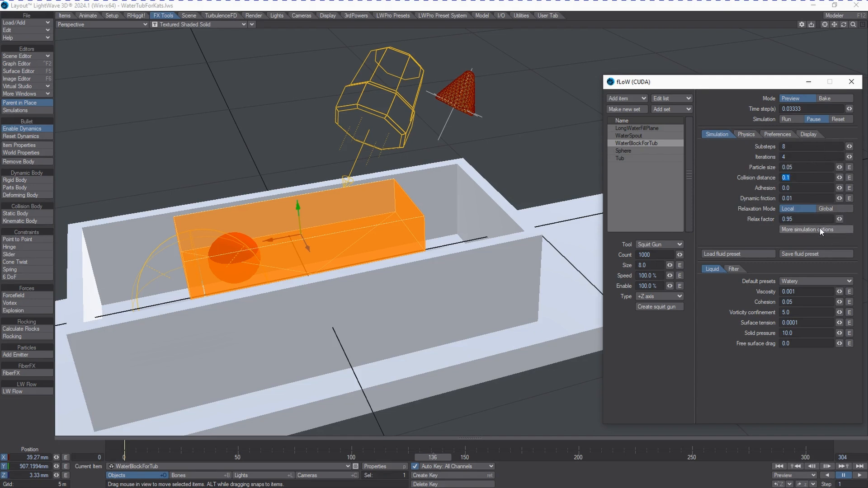
{"action": "key", "text": "Return"}
Step: Set the kinematic margin and particle margin to 0.025 in the additional simulation options
{"action": "left_click", "coordinate": [808, 229]}
{"action": "left_click_drag", "start_coordinate": [392, 183], "coordinate": [139, 58]}
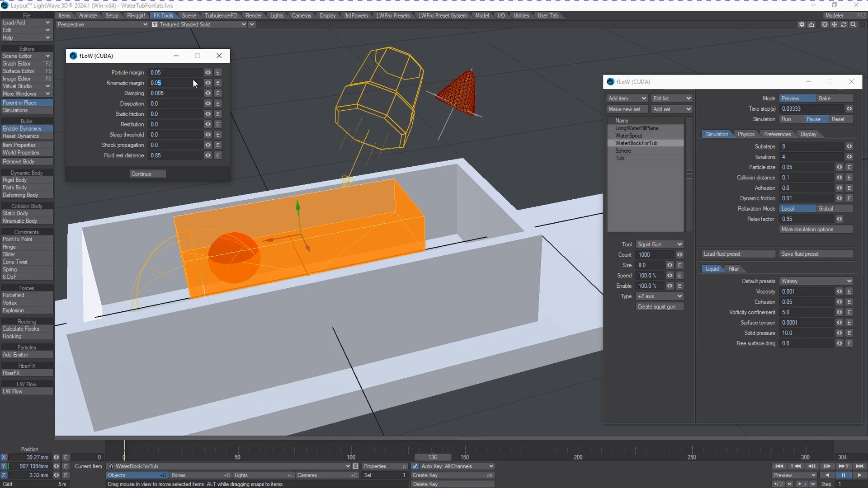
{"action": "type", "text": "2"}
{"action": "key", "text": "Tab"}
{"action": "left_click", "coordinate": [159, 72]}
Step: Return the timeline to frame 0 and scale the WaterBlockForTub object uniformly to about 1.228
{"action": "left_click_drag", "start_coordinate": [434, 458], "coordinate": [124, 458]}
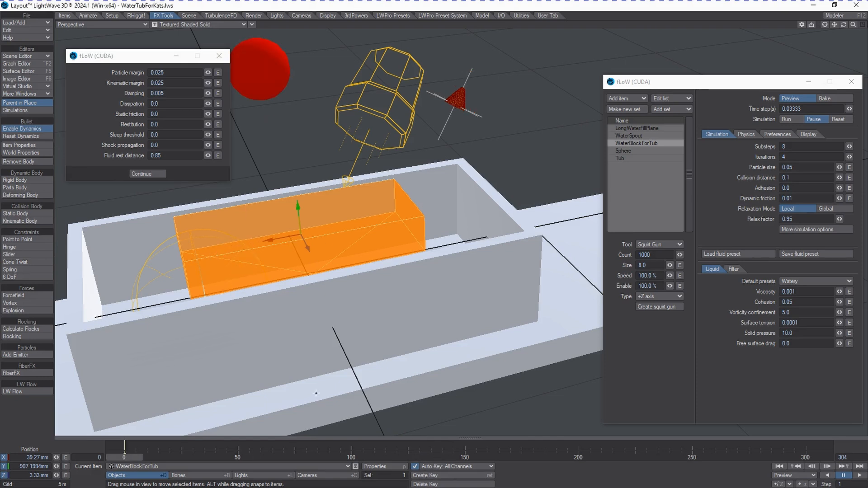
{"action": "key", "text": "shift+h"}
{"action": "left_click_drag", "start_coordinate": [377, 280], "coordinate": [378, 280]}
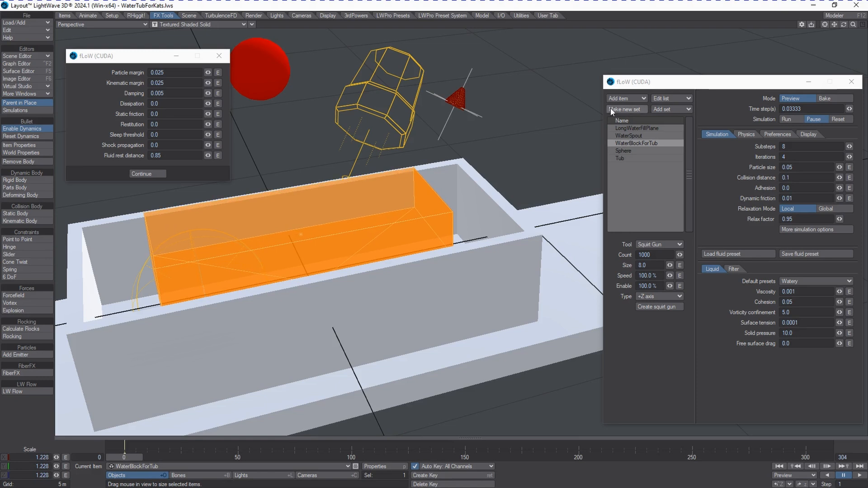
Step: Run the fluid preview from the start to check the finer particles with the enlarged block, and reset it
{"action": "left_click", "coordinate": [841, 120]}
{"action": "left_click", "coordinate": [788, 119]}
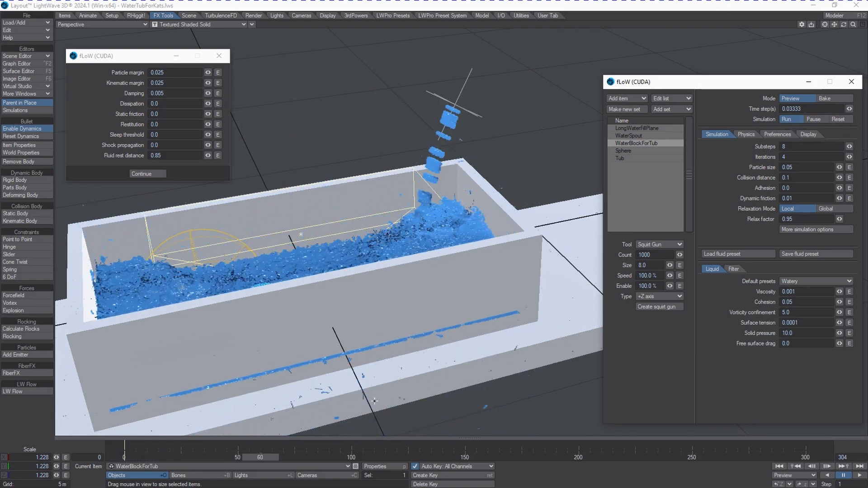
{"action": "left_click", "coordinate": [832, 120]}
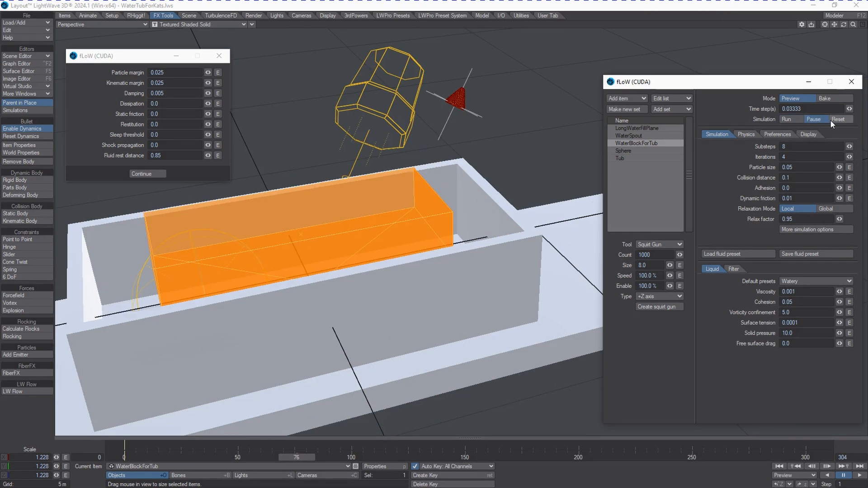
{"action": "left_click", "coordinate": [832, 120]}
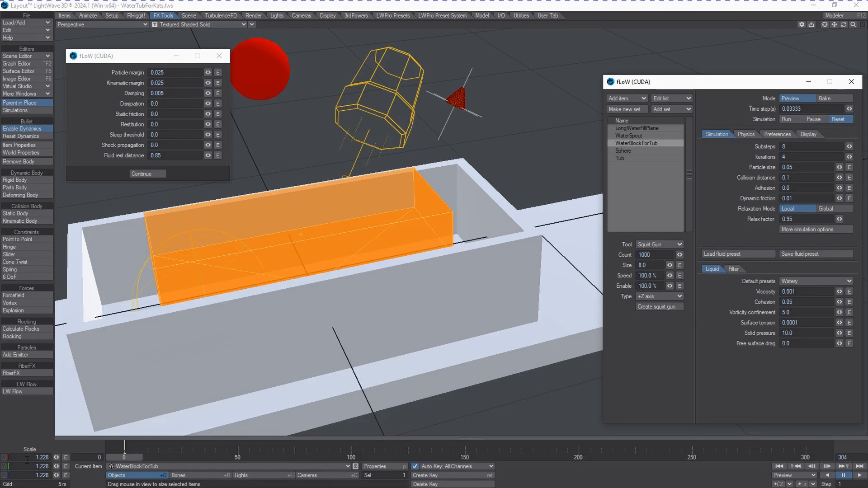
Step: Rotate the water block to a bank of about 24.7°, preview its splash in the tub, and reset the simulation
{"action": "key", "text": "y"}
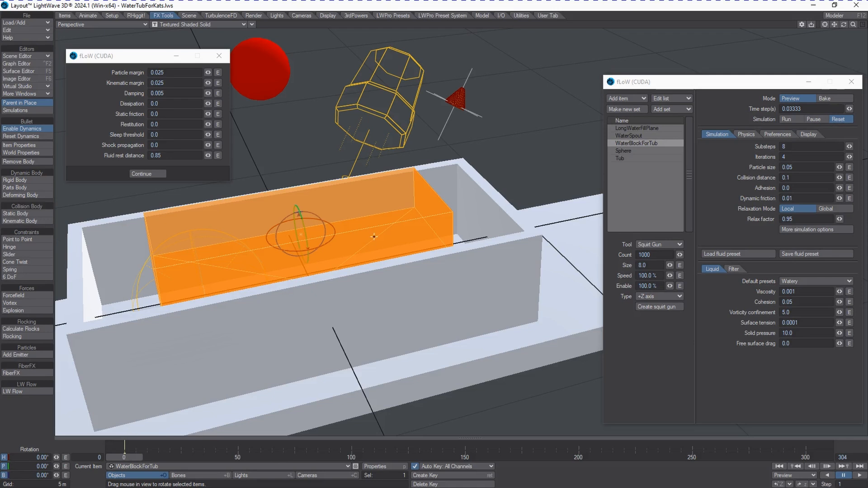
{"action": "left_click_drag", "start_coordinate": [284, 218], "coordinate": [286, 217]}
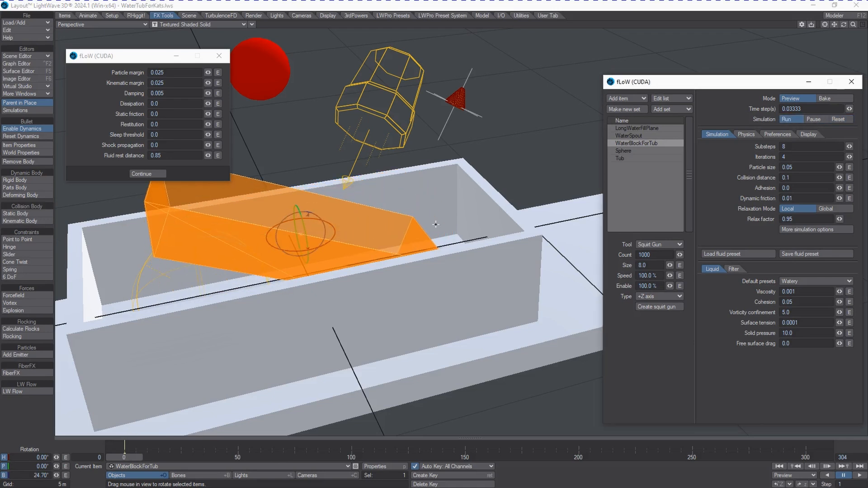
{"action": "left_click", "coordinate": [789, 119]}
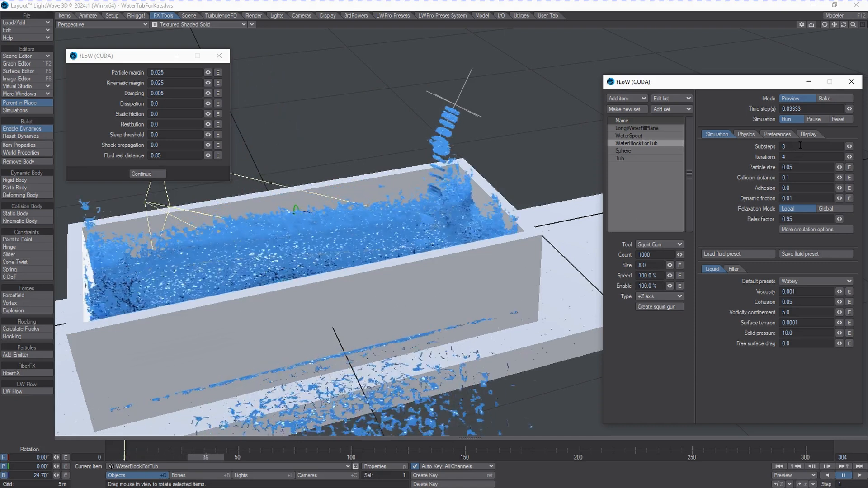
{"action": "left_click", "coordinate": [812, 120]}
{"action": "left_click", "coordinate": [834, 119]}
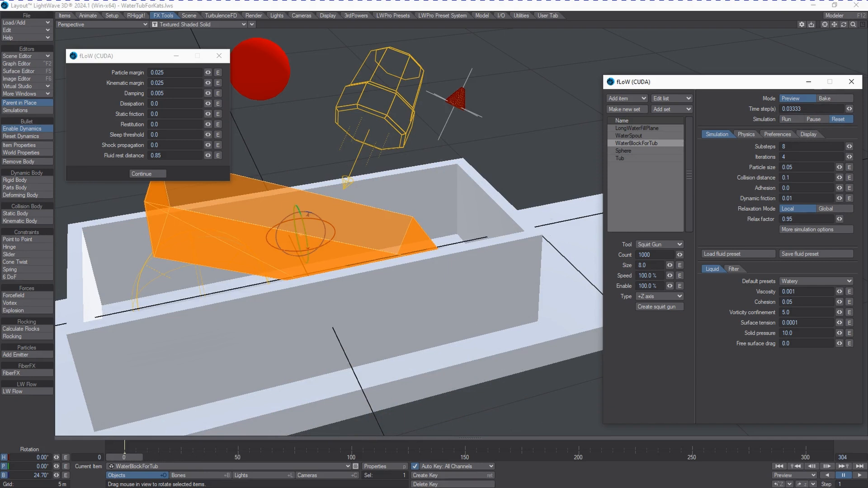
Step: Raise the water block vertically so that it sits higher over the tub
{"action": "left_click", "coordinate": [574, 474]}
{"action": "key", "text": "t"}
{"action": "right_click_drag", "start_coordinate": [208, 252], "coordinate": [208, 208]}
Step: Rotate the water block to a heading of about -1.2° and pitch of about 20.4°, and preview the fluid
{"action": "key", "text": "y"}
{"action": "left_click_drag", "start_coordinate": [333, 226], "coordinate": [336, 251]}
{"action": "left_click", "coordinate": [798, 121]}
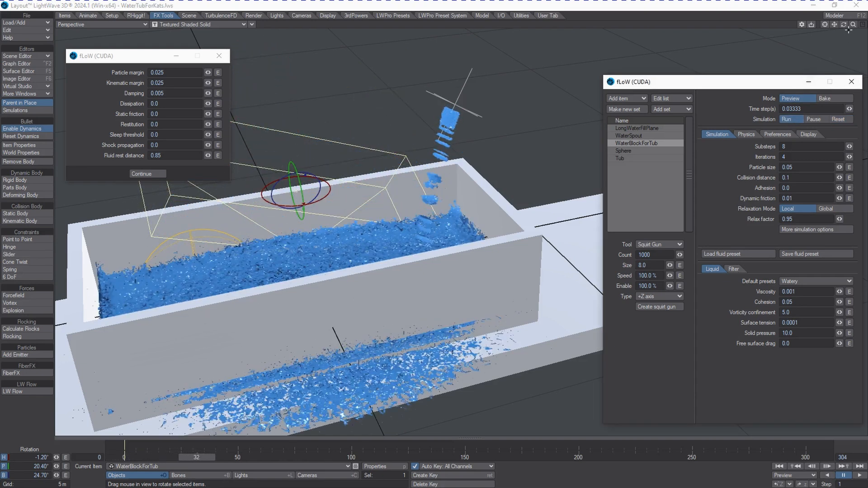
{"action": "left_click_drag", "start_coordinate": [844, 25], "coordinate": [830, 26]}
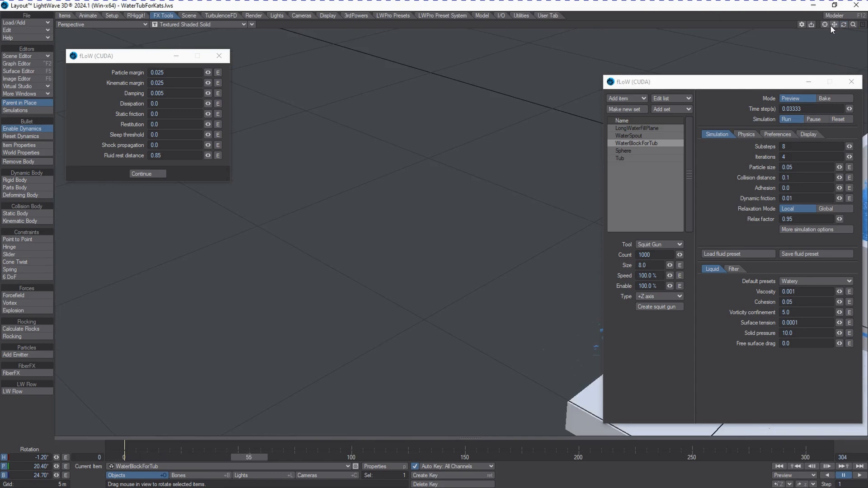
{"action": "left_click", "coordinate": [824, 25]}
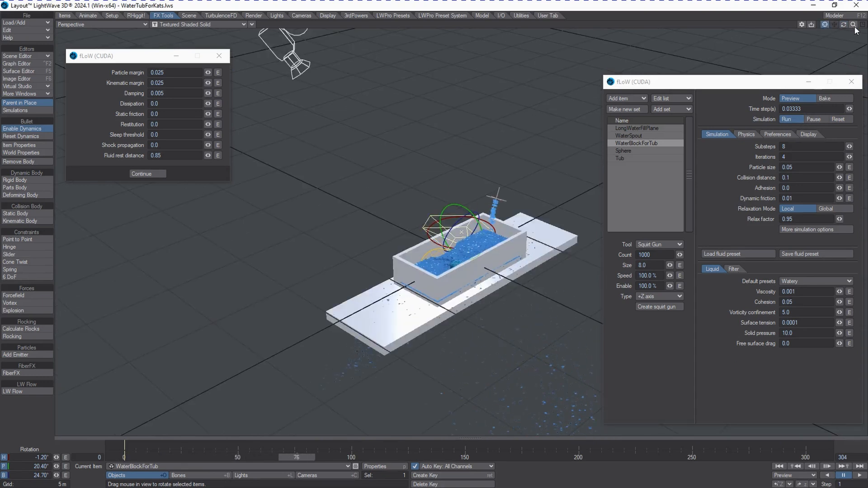
{"action": "left_click_drag", "start_coordinate": [855, 28], "coordinate": [860, 28]}
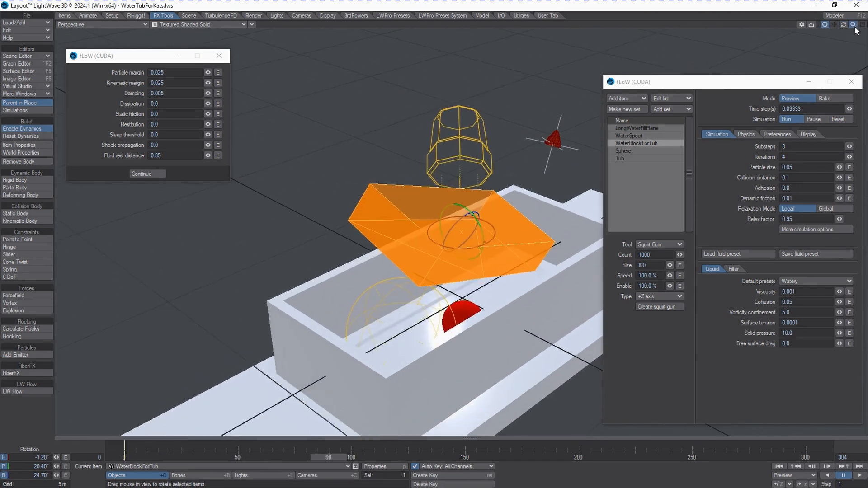
Step: Rerun the preview from the start to watch the tilted block drop into the tub, and reset it
{"action": "left_click", "coordinate": [838, 120]}
{"action": "left_click", "coordinate": [789, 119]}
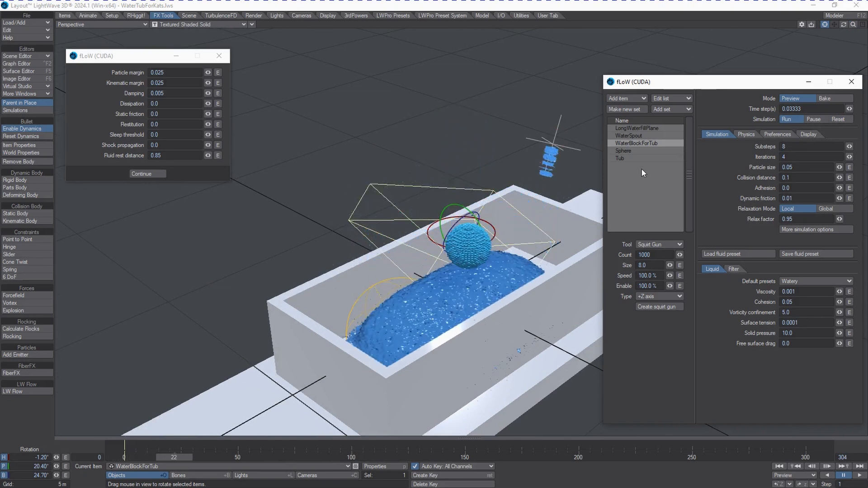
{"action": "left_click", "coordinate": [836, 119]}
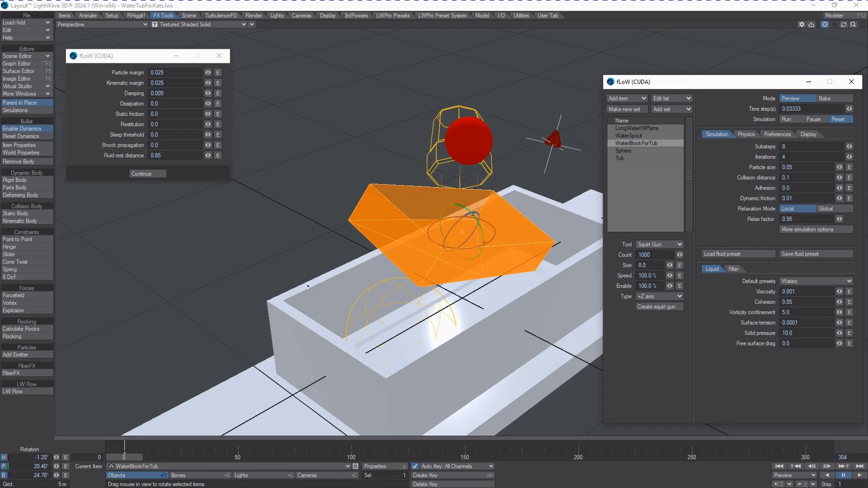
Step: Rotate the water block to a heading of about -38.9° and pitch of about 84.5°, preview the splash, and reset
{"action": "left_click_drag", "start_coordinate": [225, 305], "coordinate": [395, 268]}
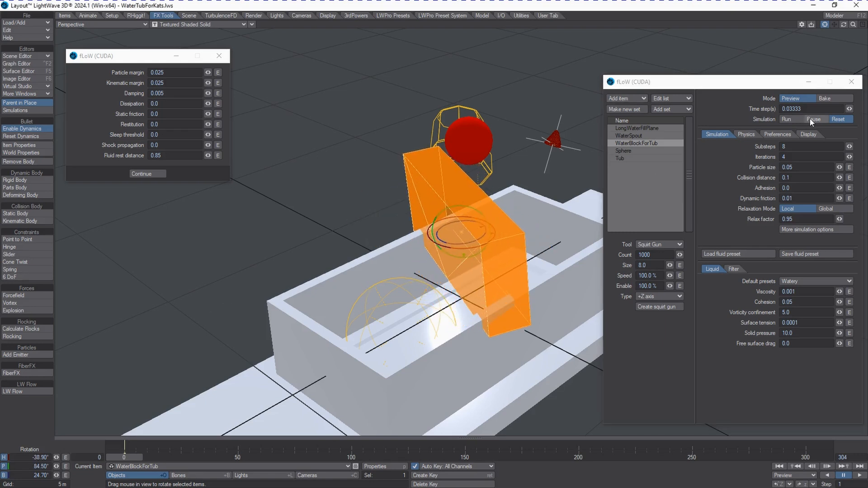
{"action": "left_click", "coordinate": [796, 120]}
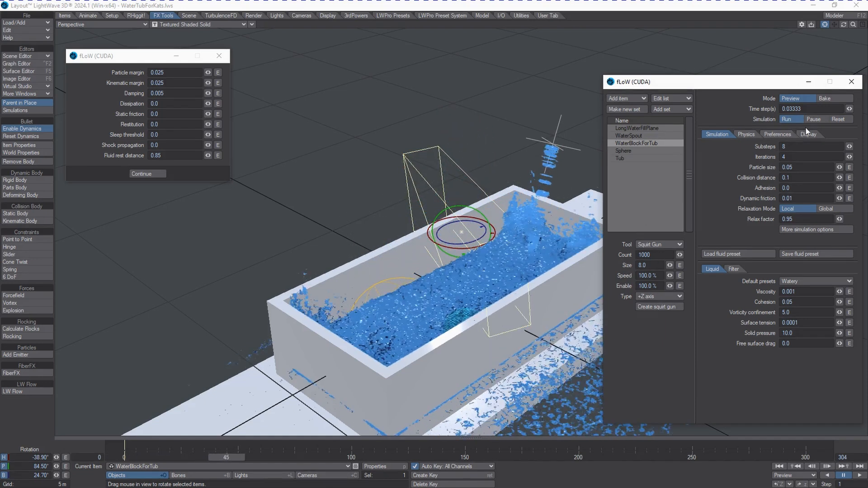
{"action": "left_click", "coordinate": [838, 120]}
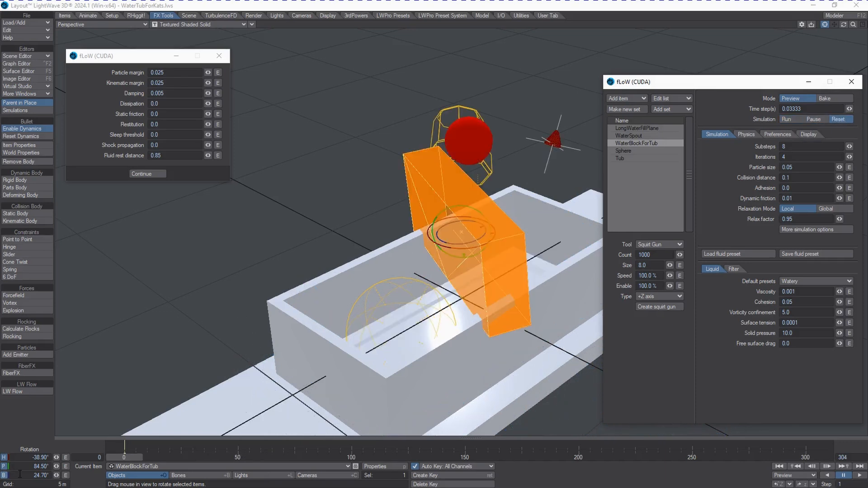
Step: Set the water block's heading, pitch and bank to 0°
{"action": "left_click", "coordinate": [39, 457]}
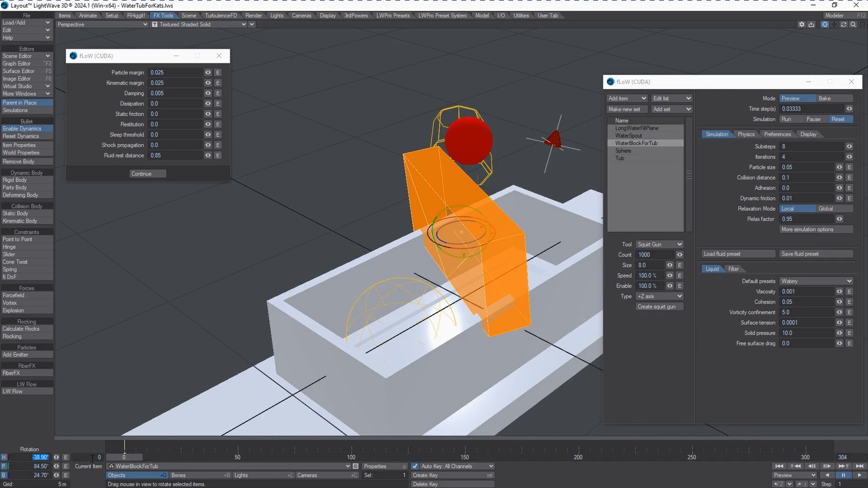
{"action": "type", "text": "0"}
{"action": "key", "text": "Tab"}
{"action": "type", "text": "0"}
{"action": "key", "text": "Tab"}
{"action": "type", "text": "0"}
{"action": "key", "text": "Return"}
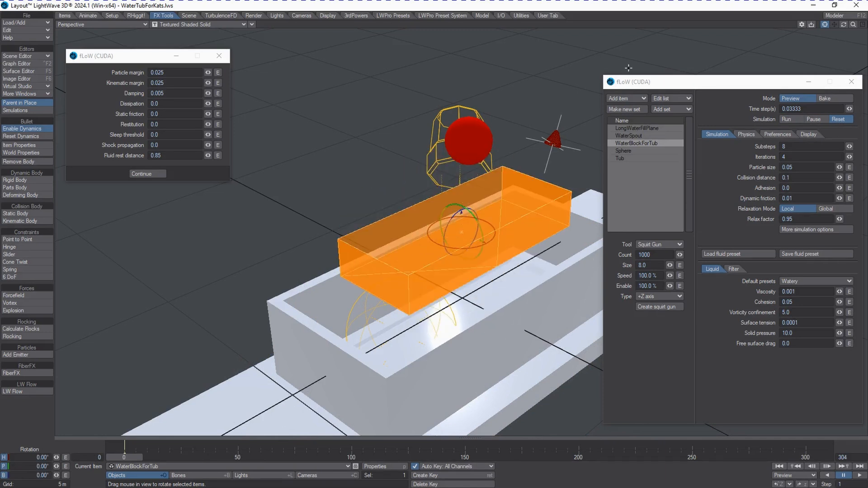
Step: Run the fluid preview with the level block and examine the water settling in the tub from the side
{"action": "mouse_move", "coordinate": [841, 26]}
{"action": "left_mouse_down"}
{"action": "mouse_move", "coordinate": [806, 23]}
{"action": "mouse_move", "coordinate": [845, 23]}
{"action": "left_mouse_up"}
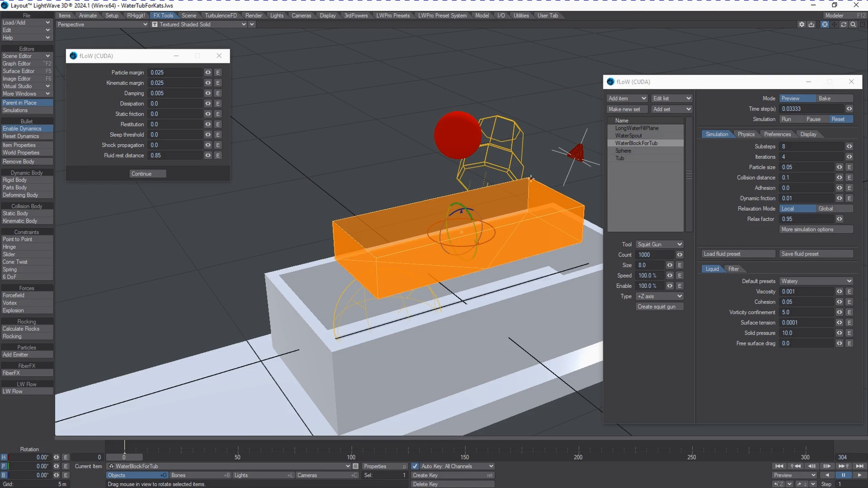
{"action": "left_click", "coordinate": [789, 120]}
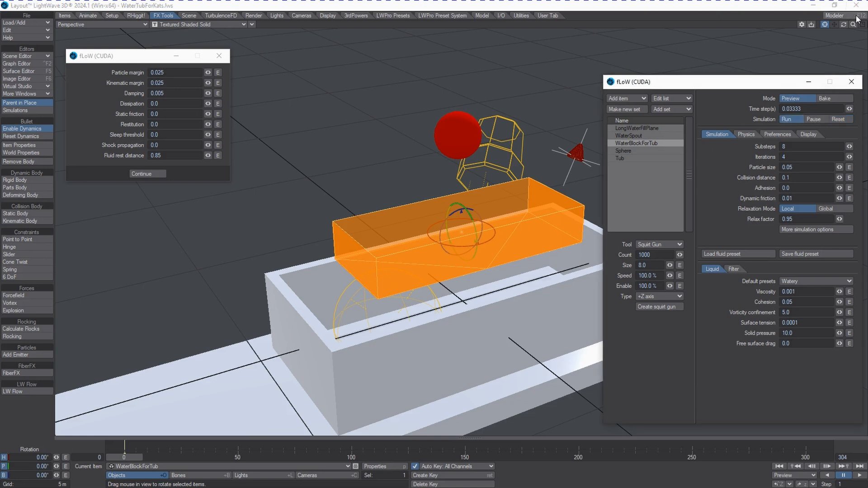
{"action": "left_click_drag", "start_coordinate": [841, 28], "coordinate": [779, 42]}
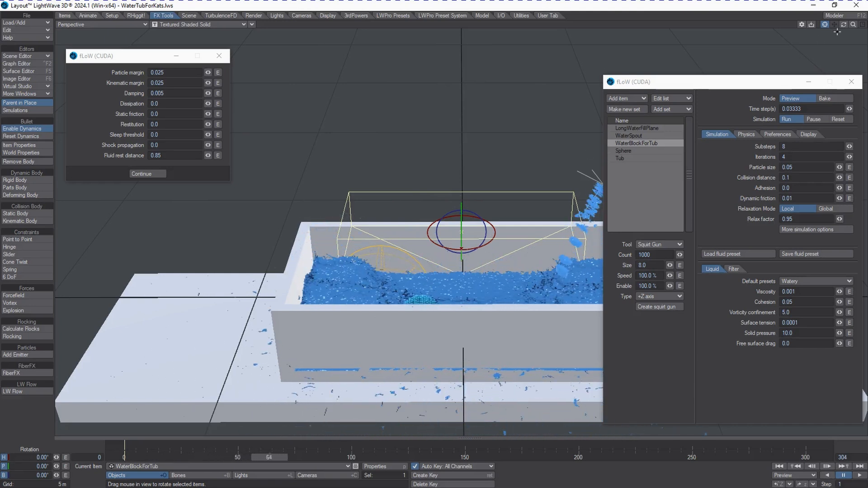
{"action": "left_click_drag", "start_coordinate": [842, 25], "coordinate": [843, 23]}
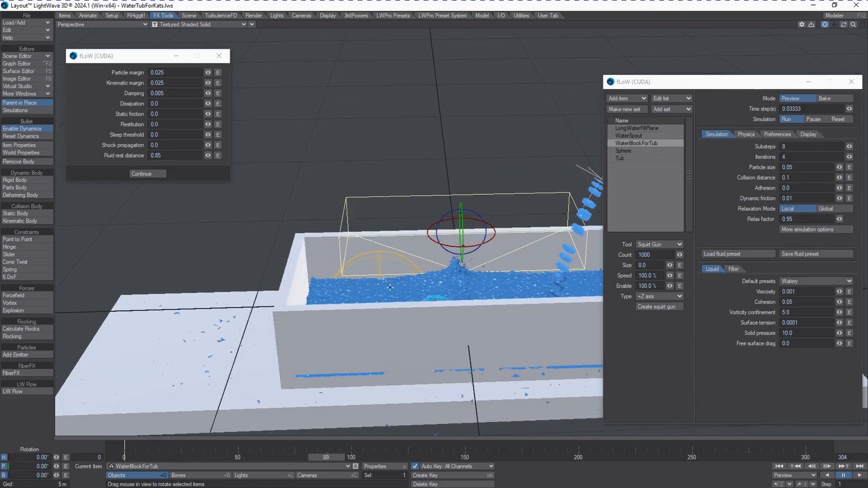
{"action": "left_click", "coordinate": [825, 25]}
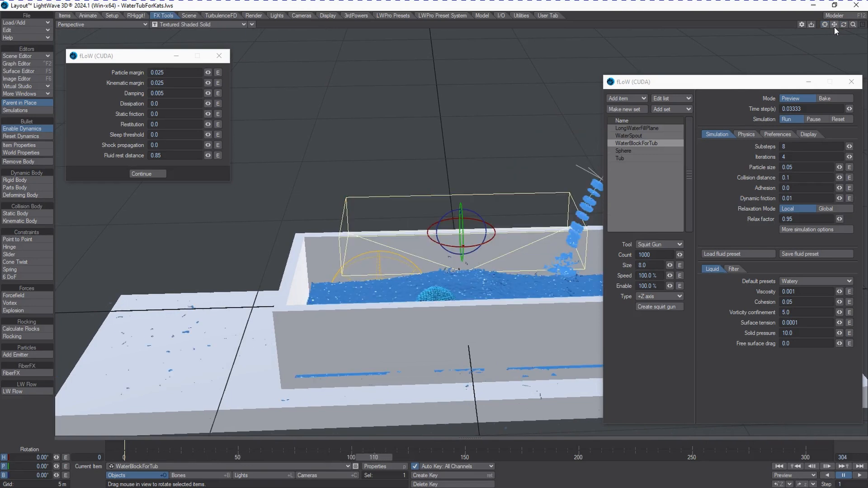
{"action": "left_click_drag", "start_coordinate": [834, 26], "coordinate": [834, 25]}
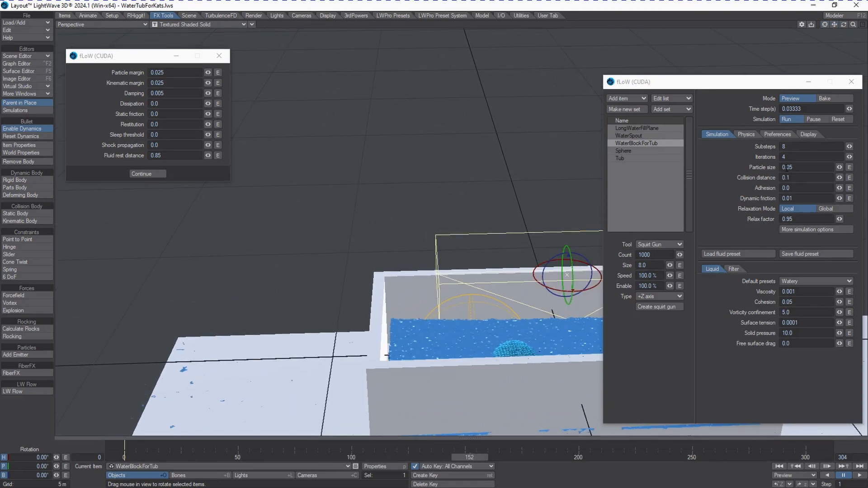
Step: Set the particle size to 0.085 while the preview is running
{"action": "left_click", "coordinate": [825, 167]}
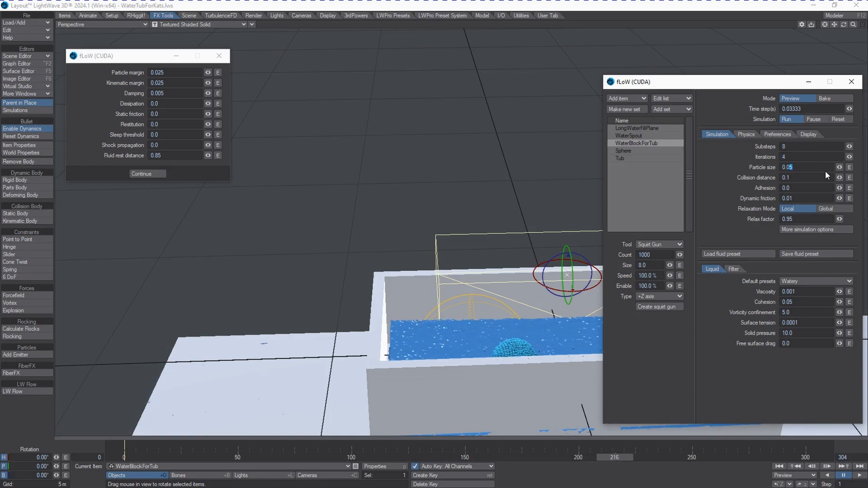
{"action": "type", "text": "85"}
{"action": "key", "text": "Tab"}
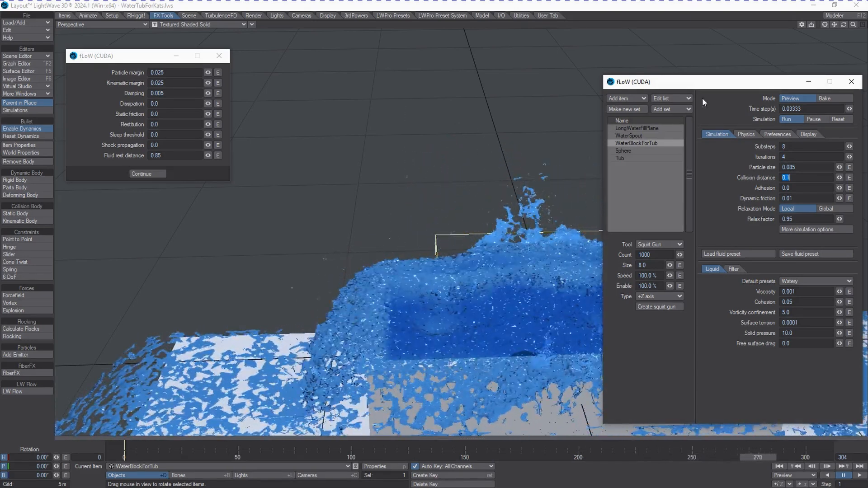
{"action": "left_click", "coordinate": [834, 24]}
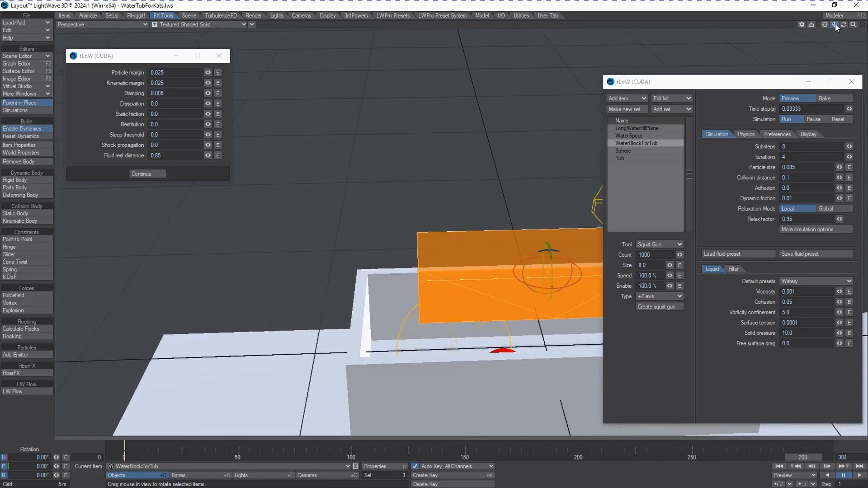
Step: Rerun the tub preview, set the kinematic margin to 0.005, and restart the preview with it
{"action": "left_click_drag", "start_coordinate": [834, 25], "coordinate": [834, 24]}
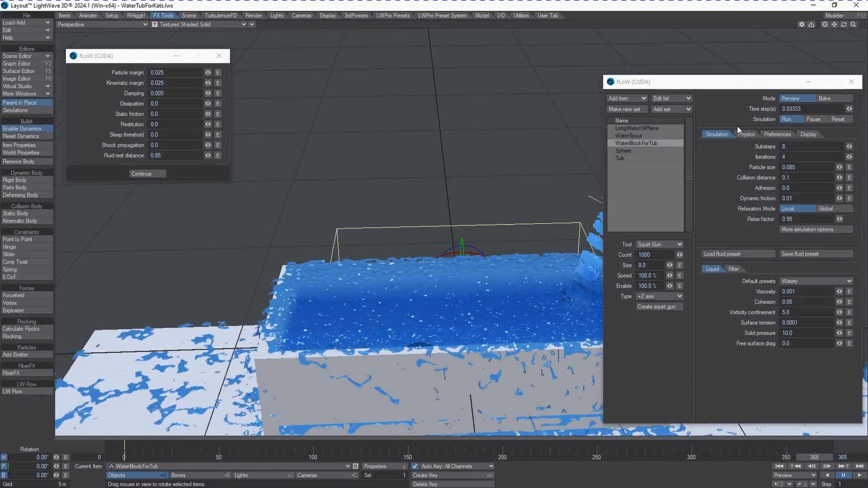
{"action": "left_click", "coordinate": [838, 119]}
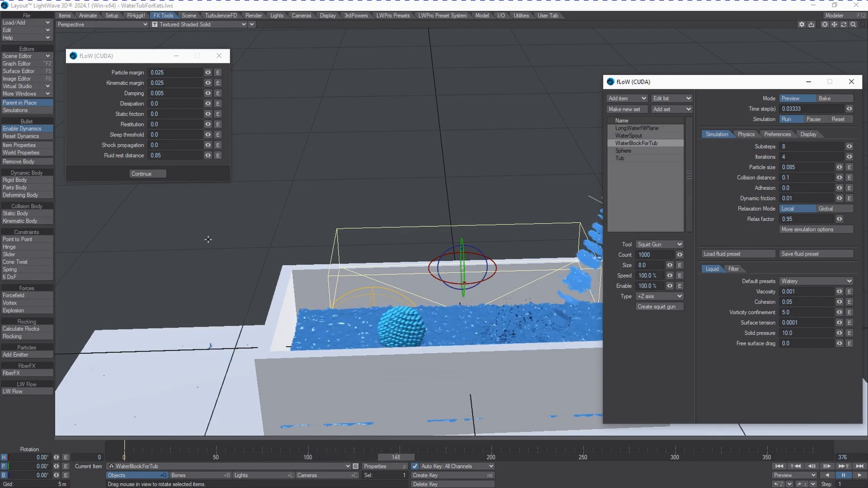
{"action": "left_click", "coordinate": [157, 83]}
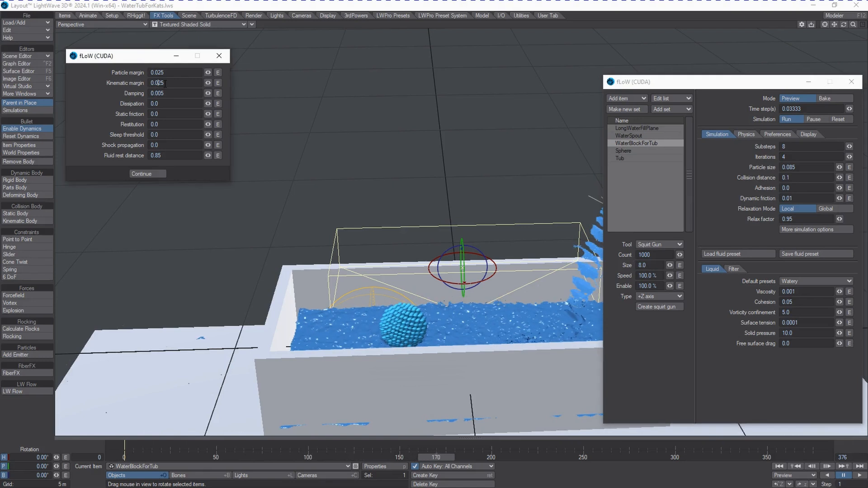
{"action": "type", "text": "0"}
{"action": "key", "text": "Tab"}
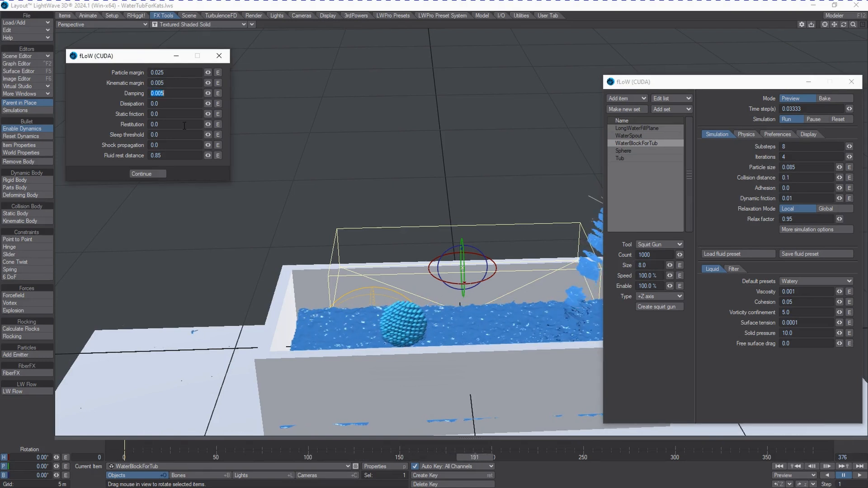
{"action": "left_click", "coordinate": [843, 120]}
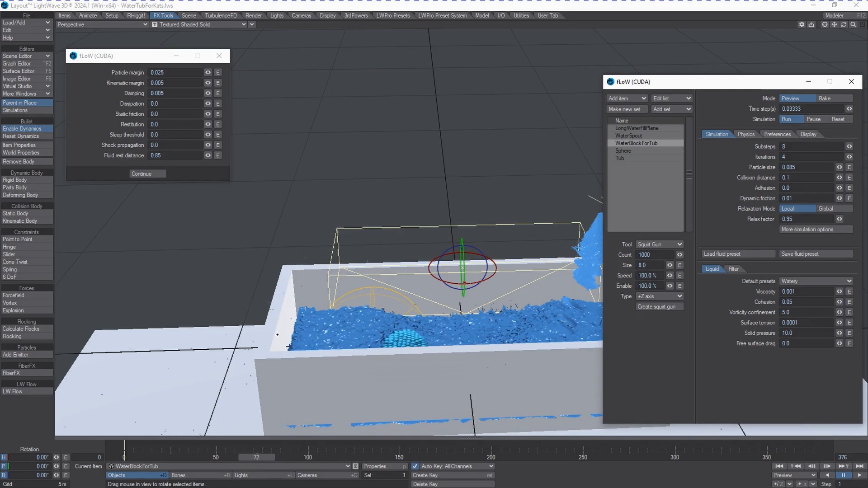
Step: Set the collision distance to 0.09 and rerun the preview, examining the water from the spout end of the tub
{"action": "left_click", "coordinate": [819, 120]}
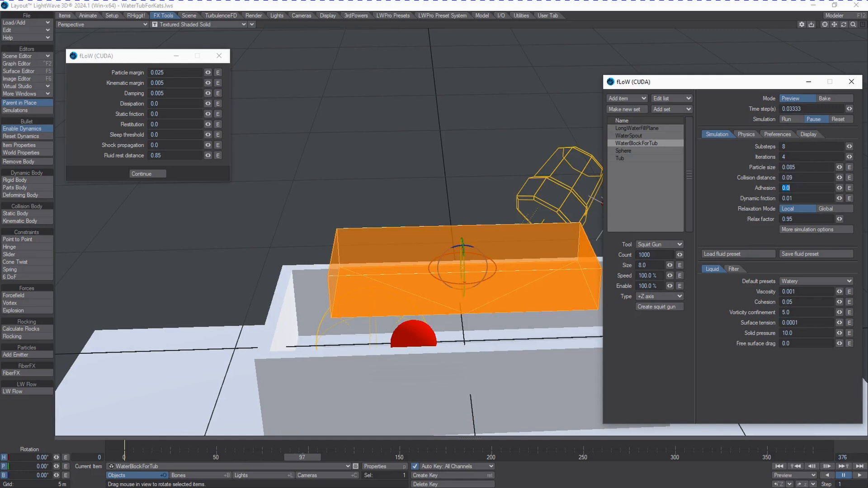
{"action": "left_click", "coordinate": [848, 120]}
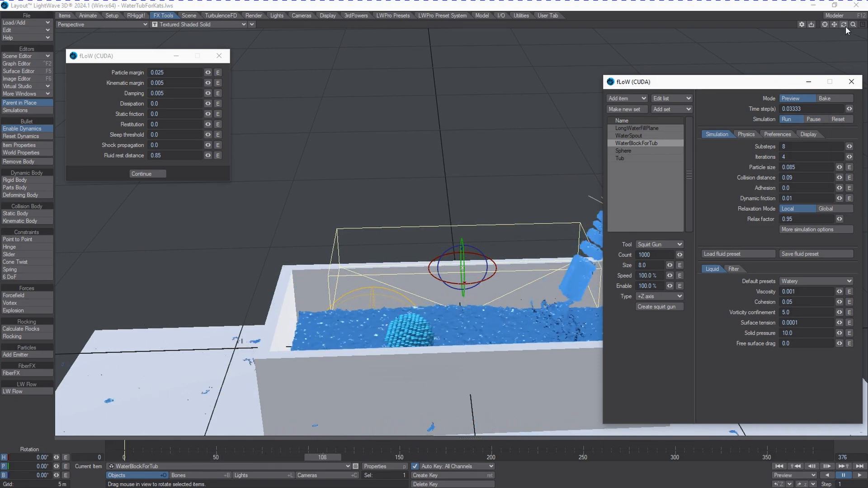
{"action": "left_click_drag", "start_coordinate": [844, 24], "coordinate": [763, 56]}
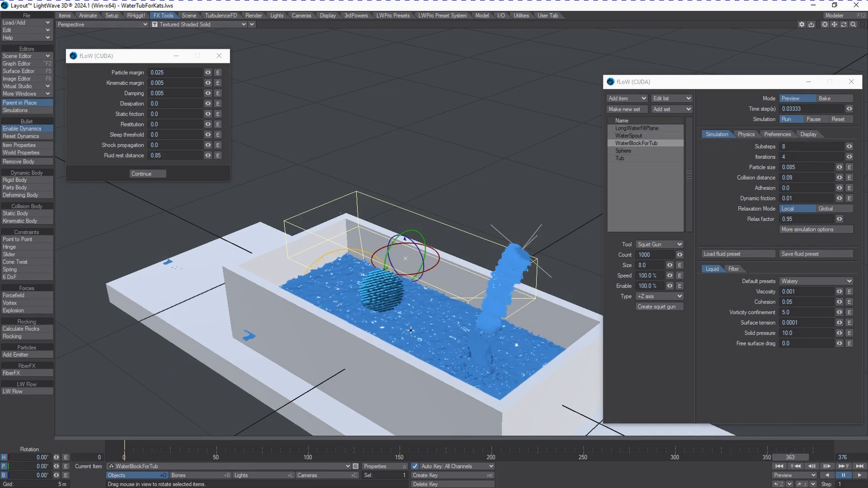
Step: Set the mass of the Sphere rigid body to 20
{"action": "left_click", "coordinate": [633, 151]}
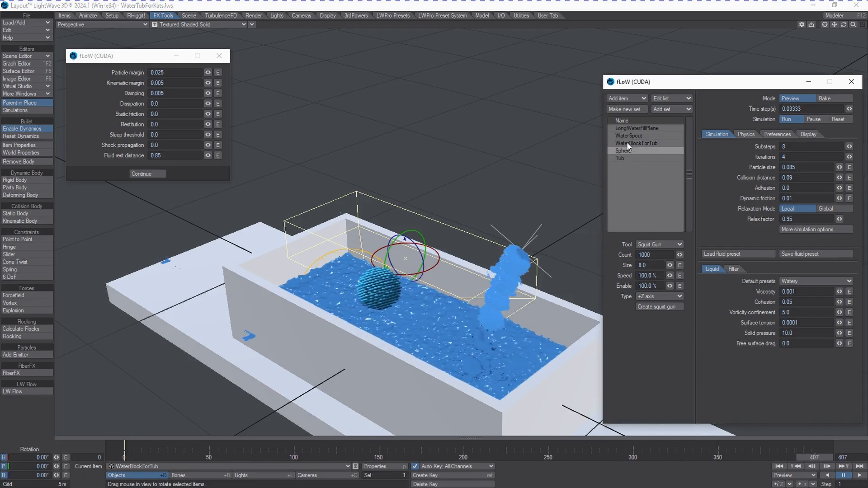
{"action": "left_click", "coordinate": [746, 134]}
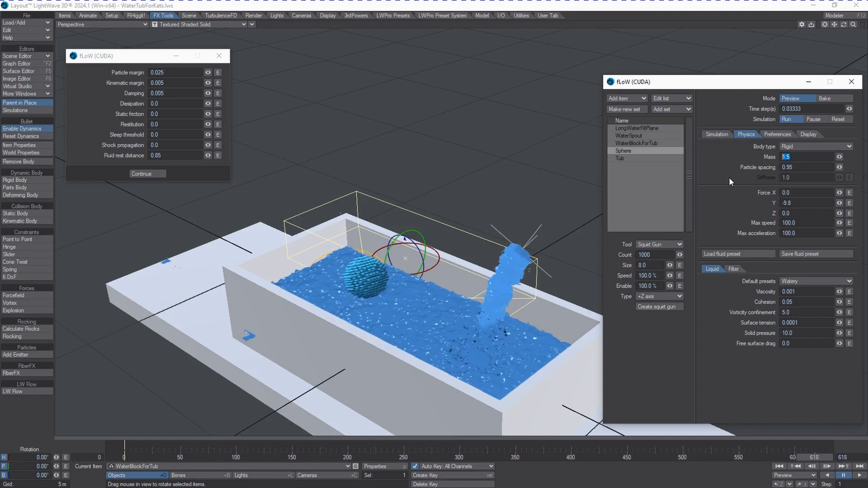
{"action": "type", "text": "0"}
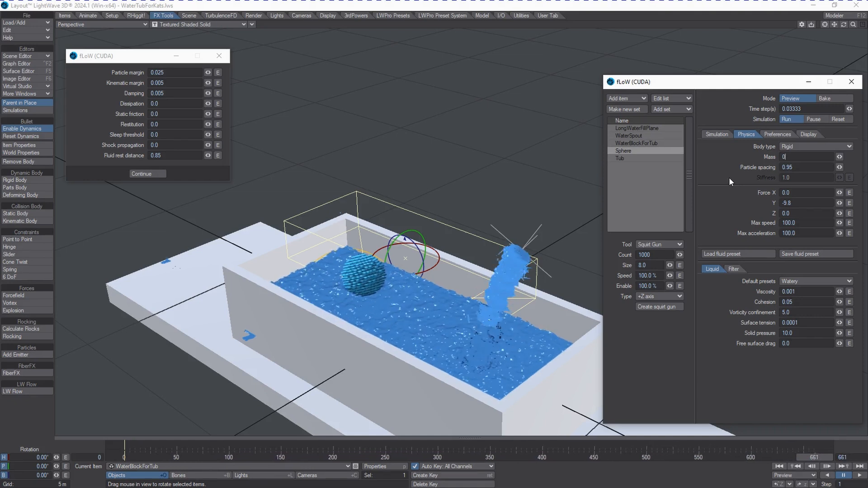
{"action": "key", "text": "BackSpace"}
{"action": "type", "text": "20"}
{"action": "key", "text": "Tab"}
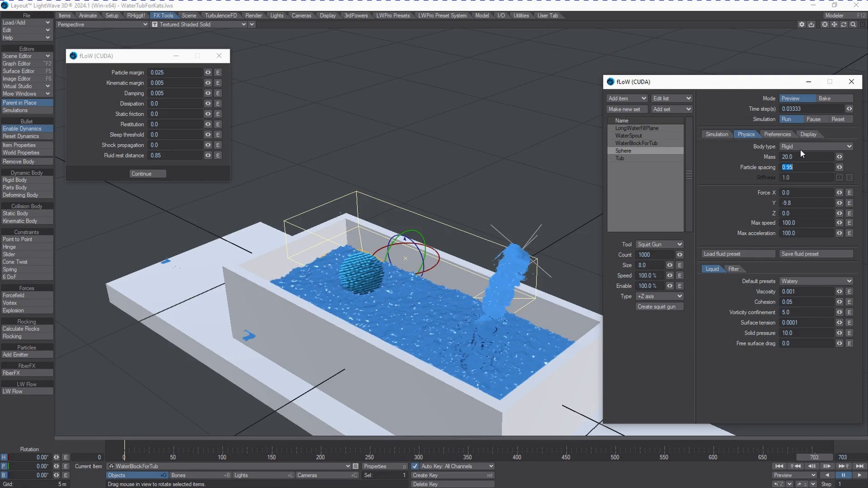
Step: Rerun the preview and examine how the heavier sphere moves in the water
{"action": "left_click", "coordinate": [834, 118]}
{"action": "left_click", "coordinate": [790, 119]}
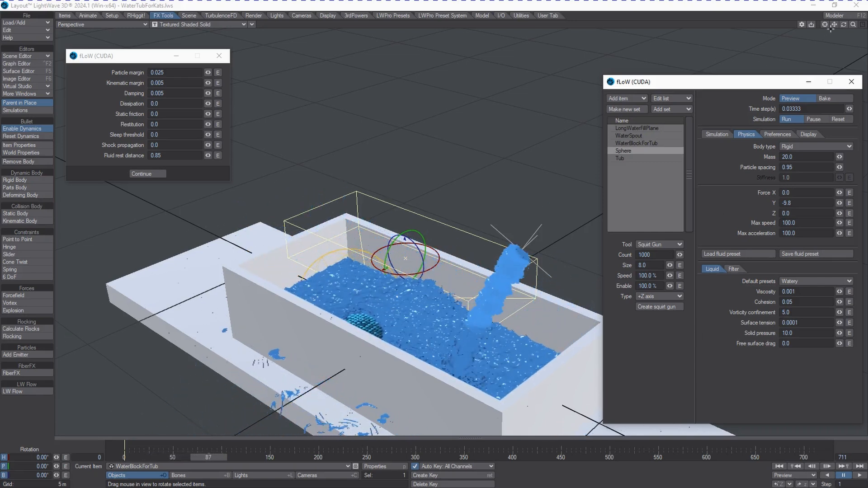
{"action": "left_click_drag", "start_coordinate": [843, 25], "coordinate": [792, 28]}
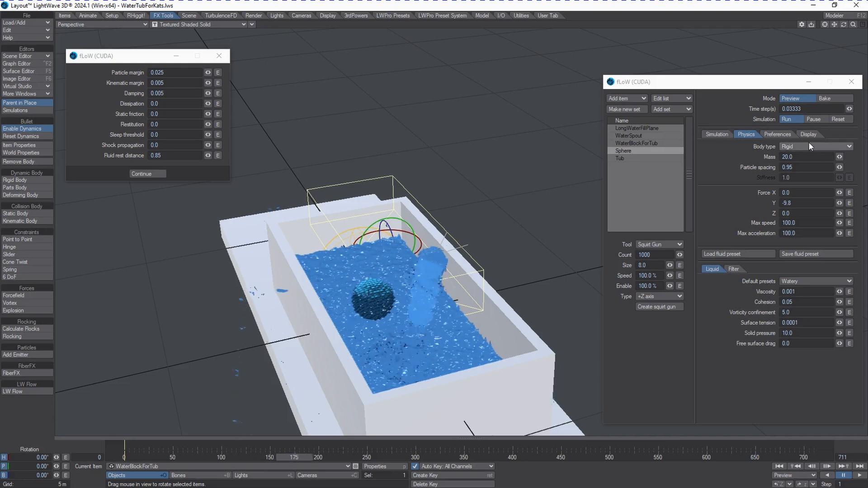
Step: Set the sphere's mass to 0.1 and rerun the preview from the start
{"action": "left_click", "coordinate": [820, 119]}
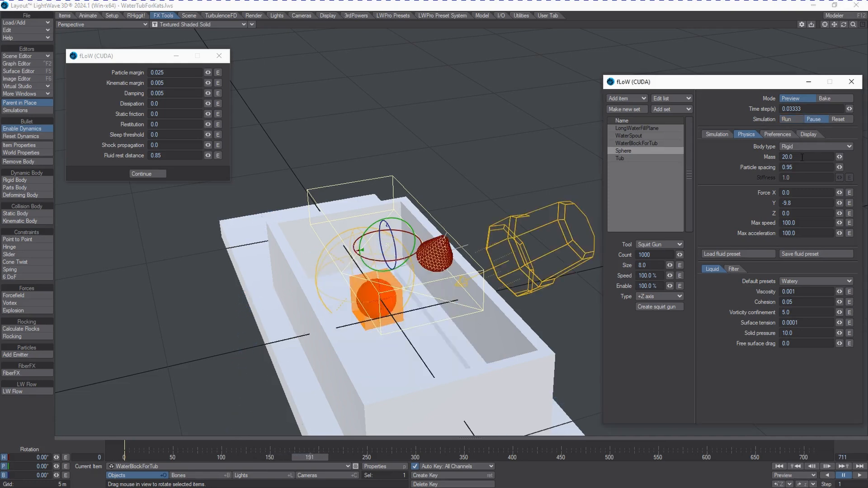
{"action": "double_click", "coordinate": [806, 157]}
{"action": "type", "text": "0.1"}
{"action": "key", "text": "Tab"}
{"action": "left_click", "coordinate": [839, 120]}
{"action": "left_click", "coordinate": [792, 119]}
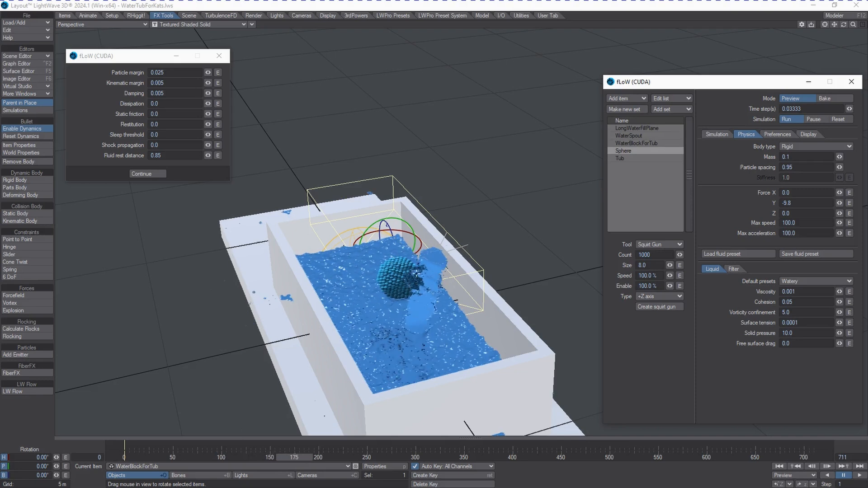
Step: Set the sphere's particle spacing to 5 and rerun the preview, examining the sphere in the tub from different angles
{"action": "left_click", "coordinate": [812, 120]}
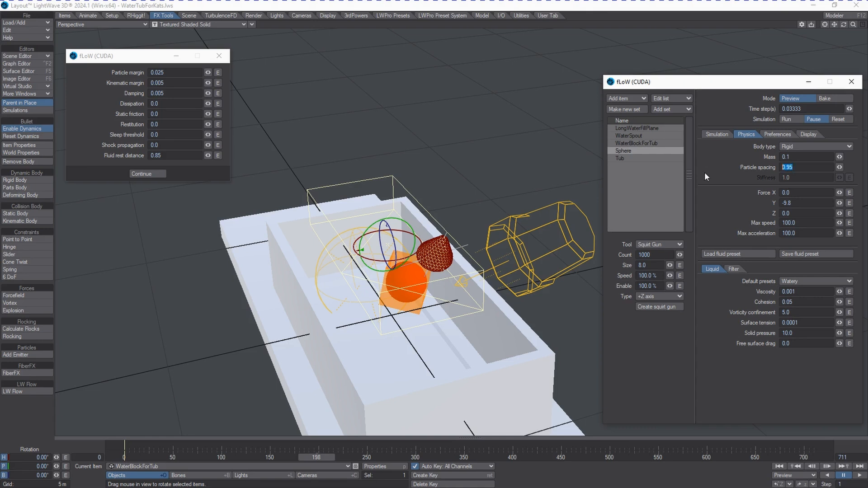
{"action": "type", "text": "5"}
{"action": "left_click", "coordinate": [836, 119]}
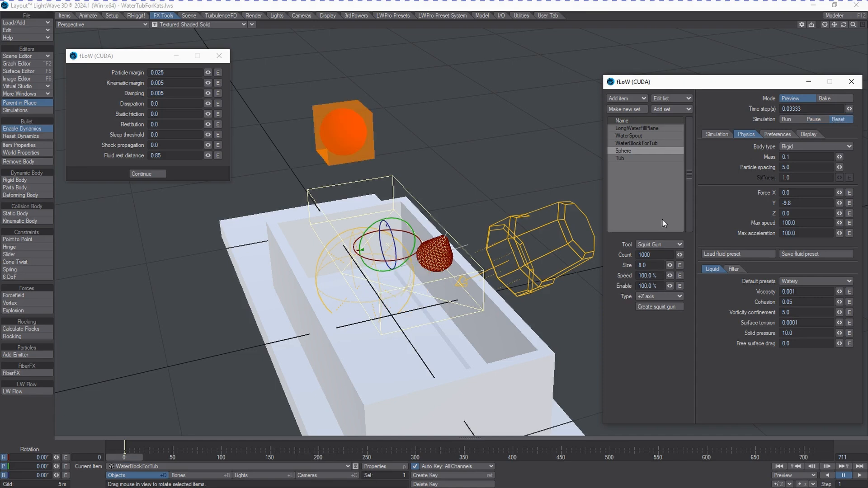
{"action": "left_click", "coordinate": [786, 119]}
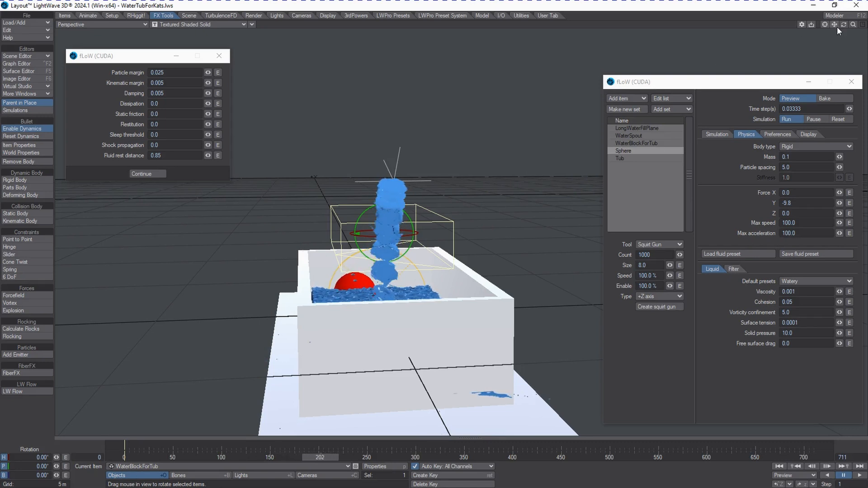
{"action": "mouse_move", "coordinate": [844, 26]}
{"action": "left_mouse_down"}
{"action": "mouse_move", "coordinate": [862, 40]}
{"action": "mouse_move", "coordinate": [843, 26]}
{"action": "mouse_move", "coordinate": [833, 35]}
{"action": "left_mouse_up"}
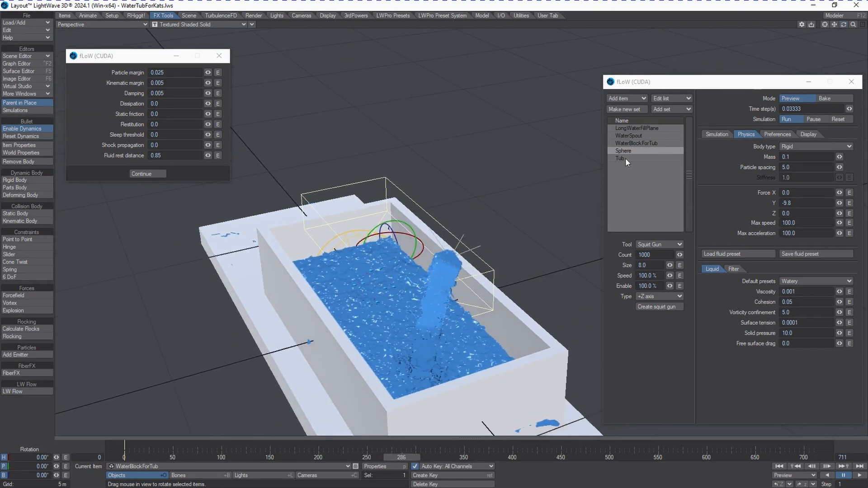
Step: Set the sphere's particle spacing to 1.5 and rerun the preview from the start
{"action": "left_click", "coordinate": [813, 119]}
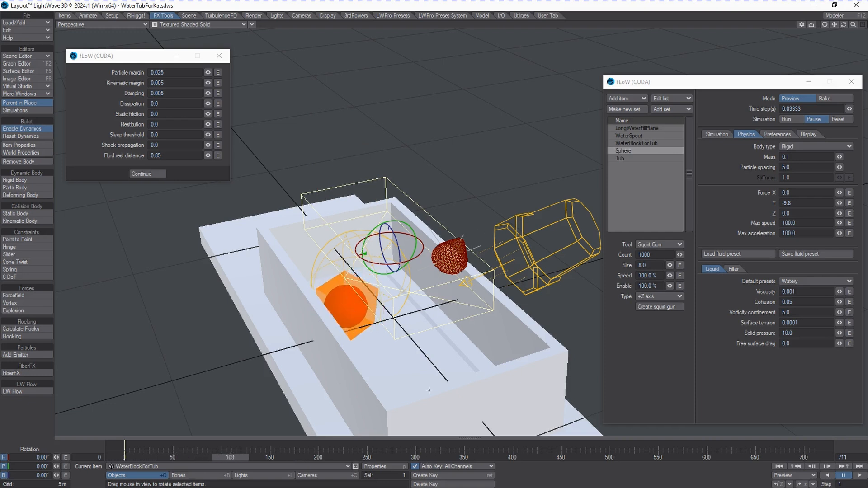
{"action": "left_click", "coordinate": [802, 168]}
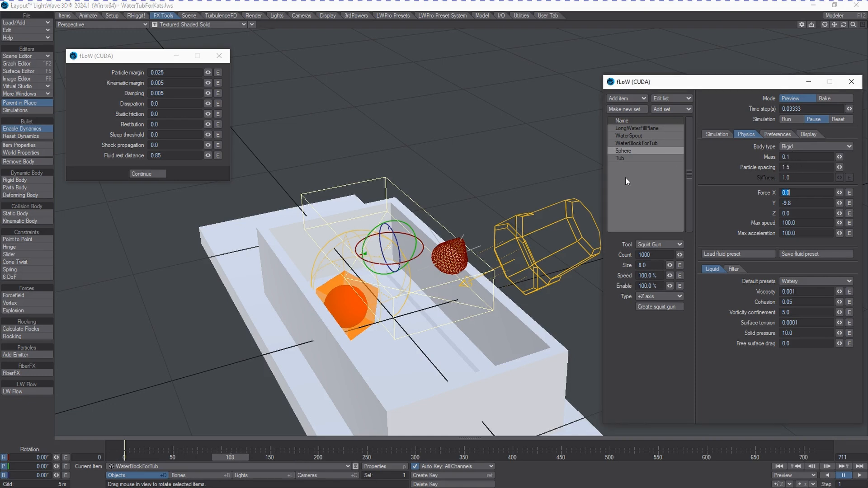
{"action": "left_click", "coordinate": [837, 120]}
{"action": "left_click", "coordinate": [789, 119]}
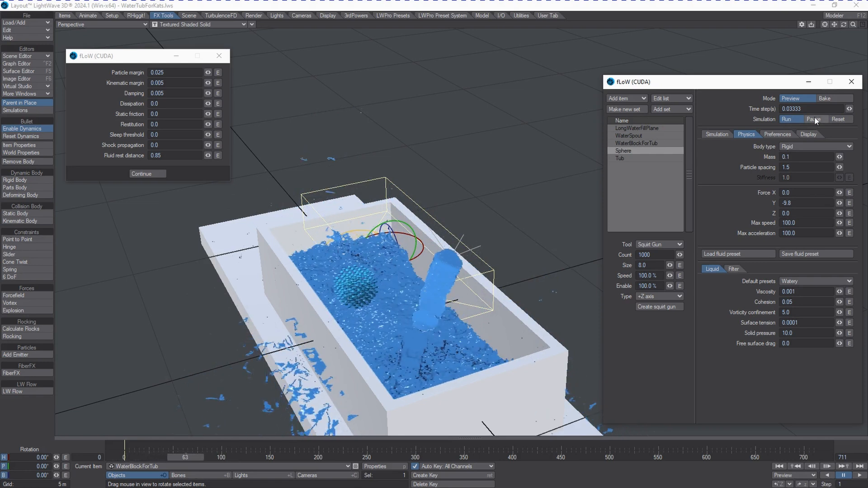
Step: Examine the sphere, spout flow and rising water from several sides of the tub during the preview
{"action": "left_click_drag", "start_coordinate": [843, 24], "coordinate": [846, 27]}
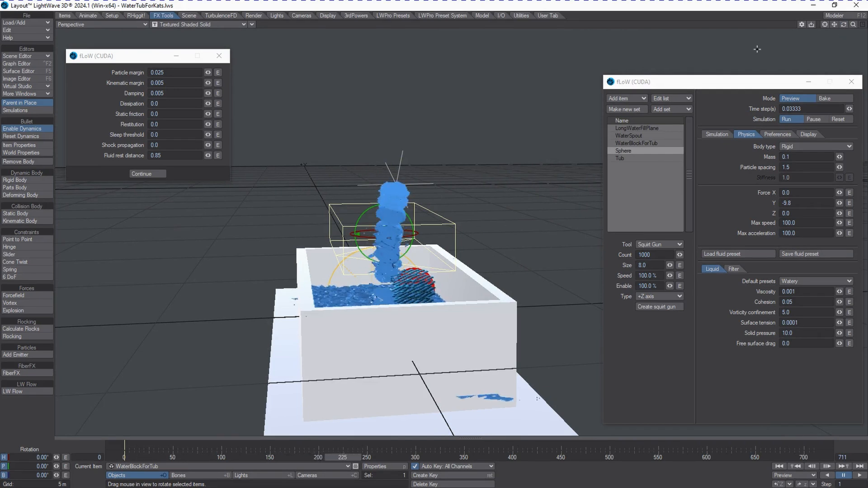
{"action": "left_click_drag", "start_coordinate": [843, 25], "coordinate": [831, 36]}
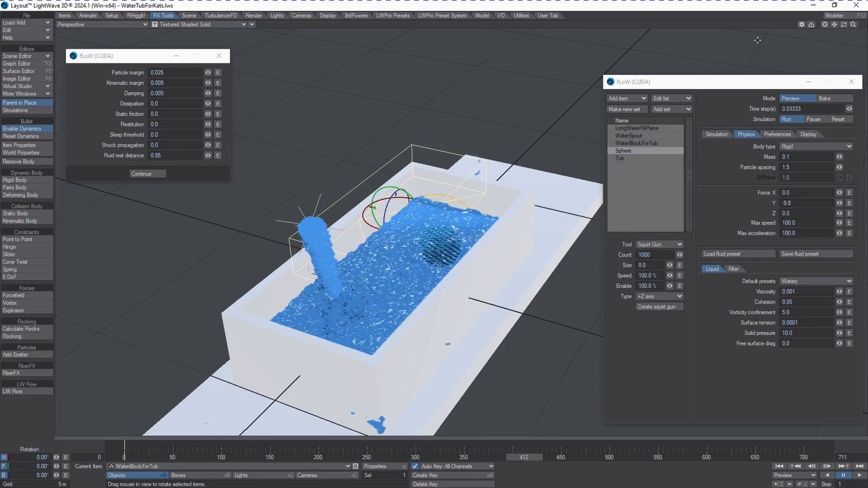
{"action": "left_click_drag", "start_coordinate": [836, 23], "coordinate": [837, 25]}
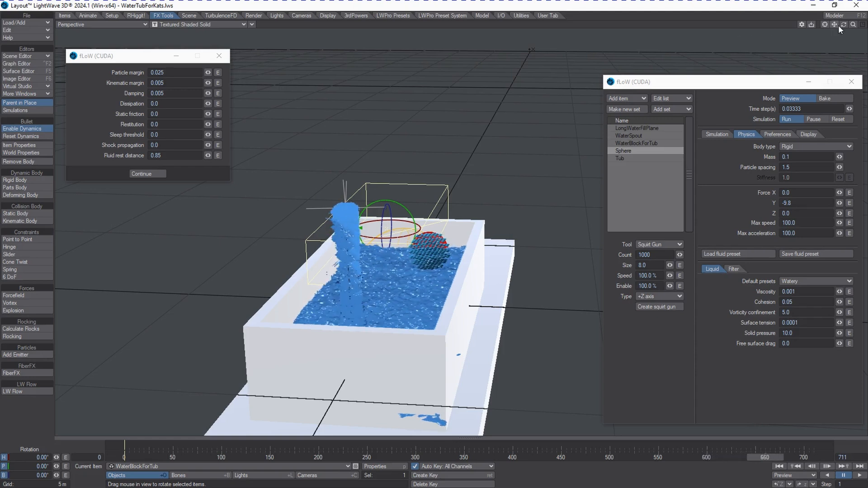
{"action": "left_click_drag", "start_coordinate": [843, 24], "coordinate": [814, 25]}
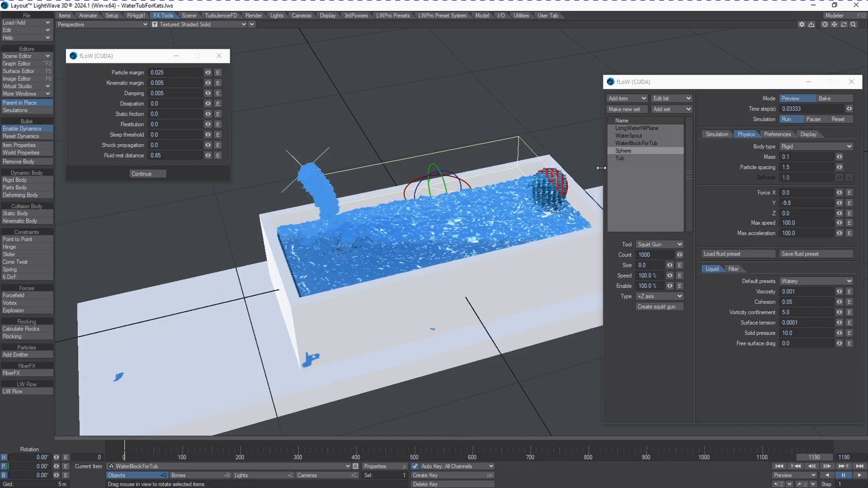
Step: Reset the preview and start baking the fluid simulation, overwriting the files in the mesh output folder
{"action": "left_click", "coordinate": [819, 119]}
{"action": "left_click", "coordinate": [848, 121]}
{"action": "left_click", "coordinate": [842, 119]}
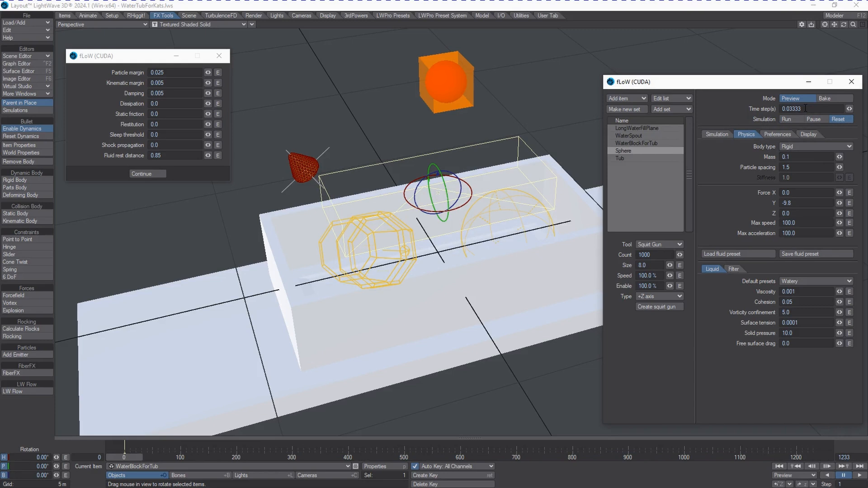
{"action": "left_click", "coordinate": [830, 99]}
{"action": "left_click", "coordinate": [148, 174]}
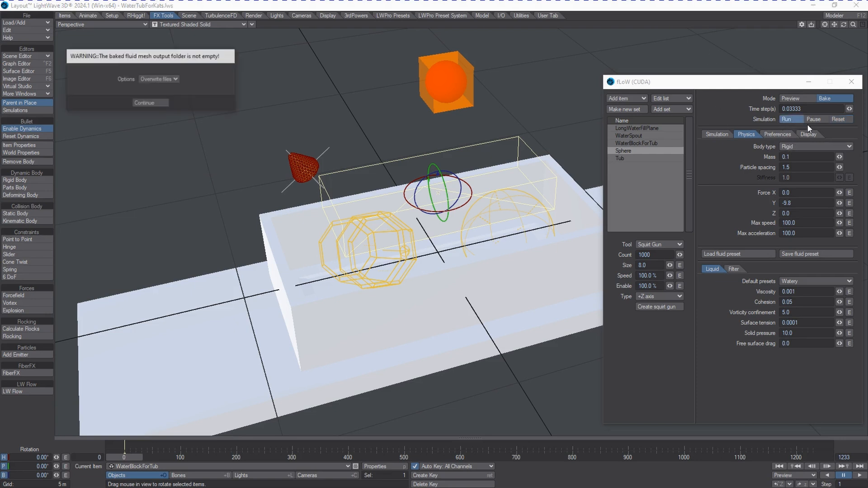
{"action": "left_click", "coordinate": [142, 104]}
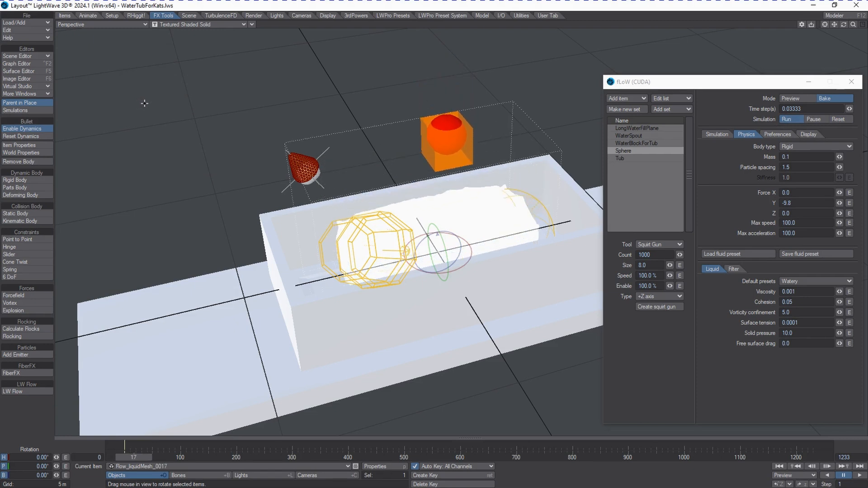
Step: Examine the baked liquid mesh and sphere in the tub up close, moving the fLoW settings window aside
{"action": "scroll", "coordinate": [142, 104], "scroll_direction": "up", "scroll_amount": 5}
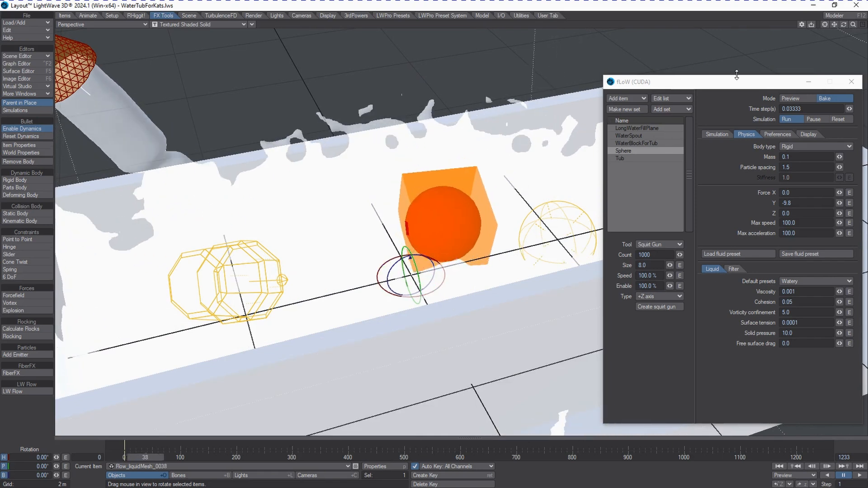
{"action": "left_click_drag", "start_coordinate": [852, 24], "coordinate": [842, 25]}
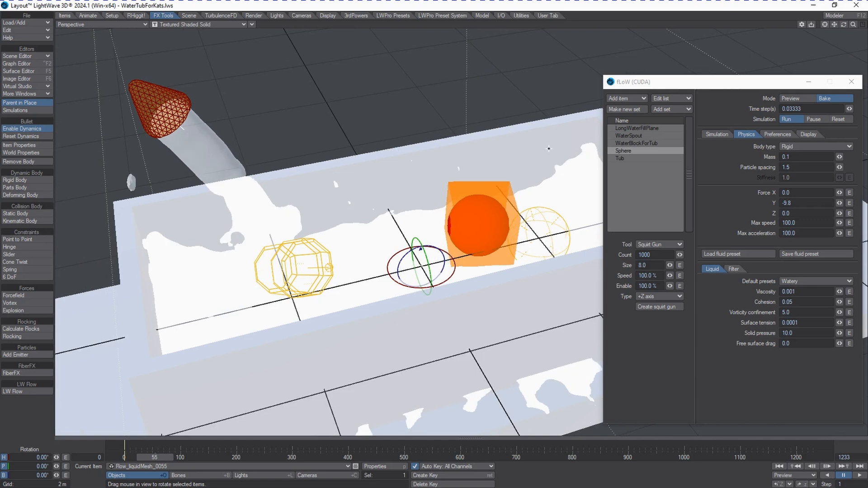
{"action": "left_click_drag", "start_coordinate": [701, 86], "coordinate": [720, 106]}
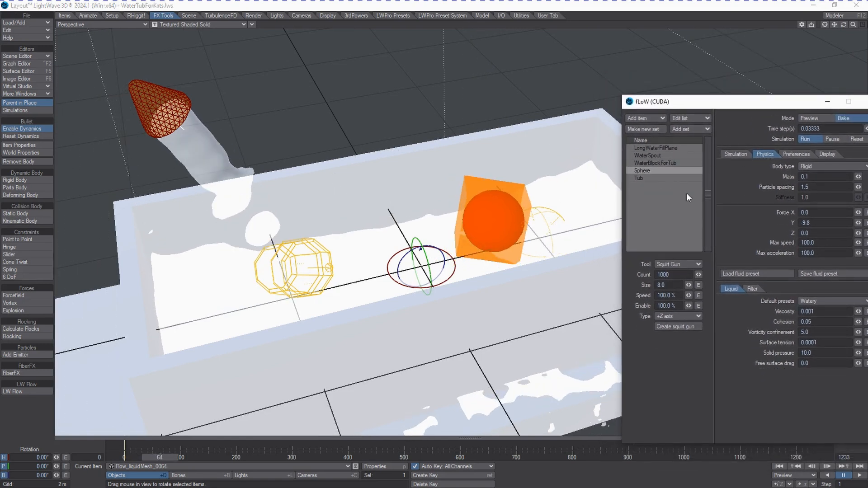
Step: Show the fluid mesh filter settings and select the LongWaterFillPlane item
{"action": "left_click", "coordinate": [752, 288]}
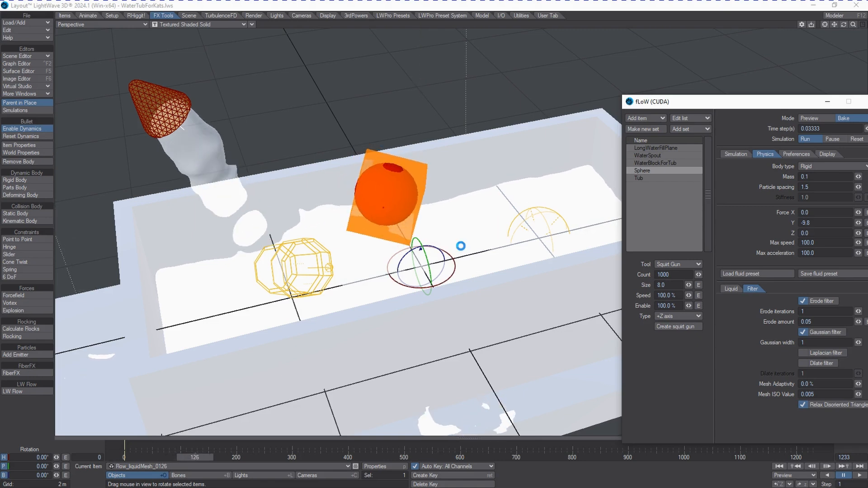
{"action": "left_click", "coordinate": [654, 149]}
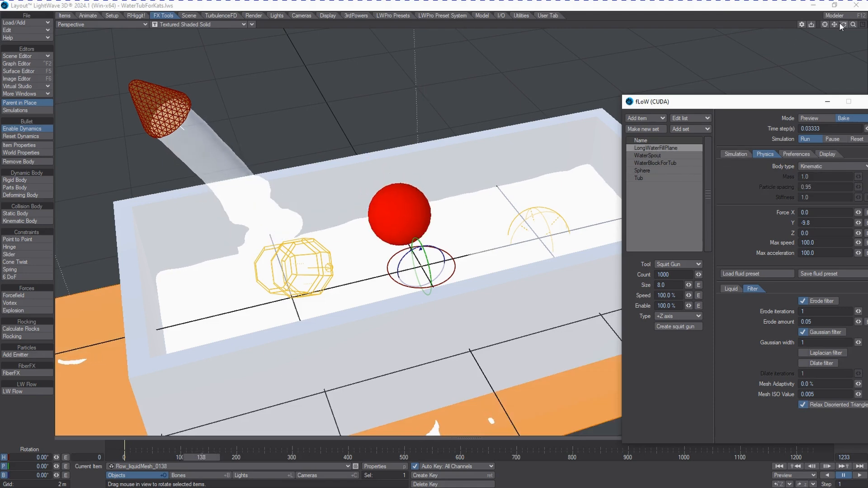
Step: Switch the viewport shading to Wireframe and examine the baked fluid mesh from several sides, moving the fLoW window fully into view
{"action": "left_click_drag", "start_coordinate": [843, 25], "coordinate": [363, 50]}
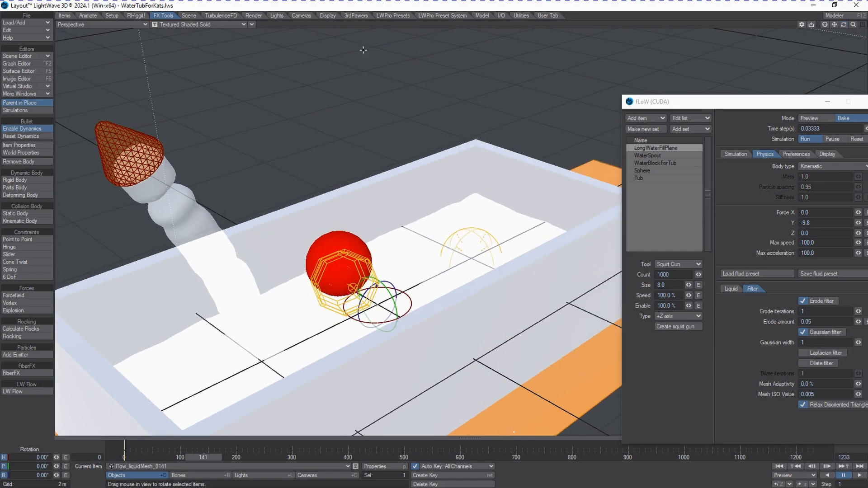
{"action": "left_click", "coordinate": [201, 23]}
{"action": "left_click", "coordinate": [201, 20]}
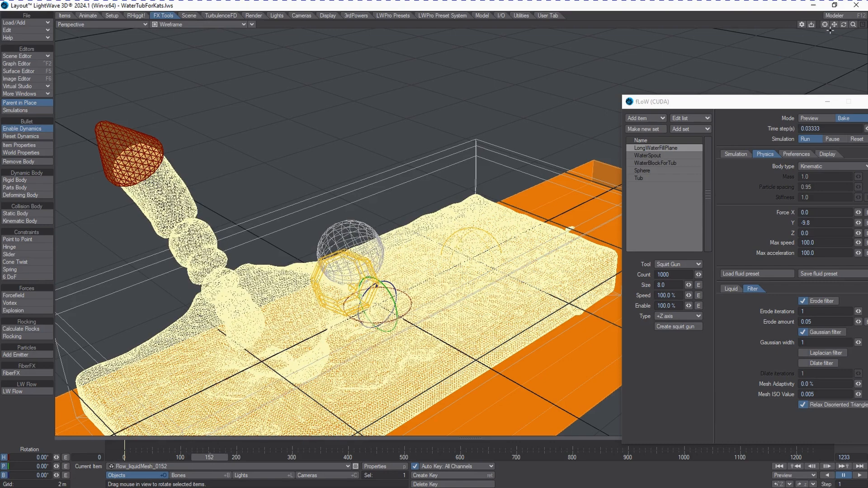
{"action": "left_click_drag", "start_coordinate": [834, 26], "coordinate": [865, 24]}
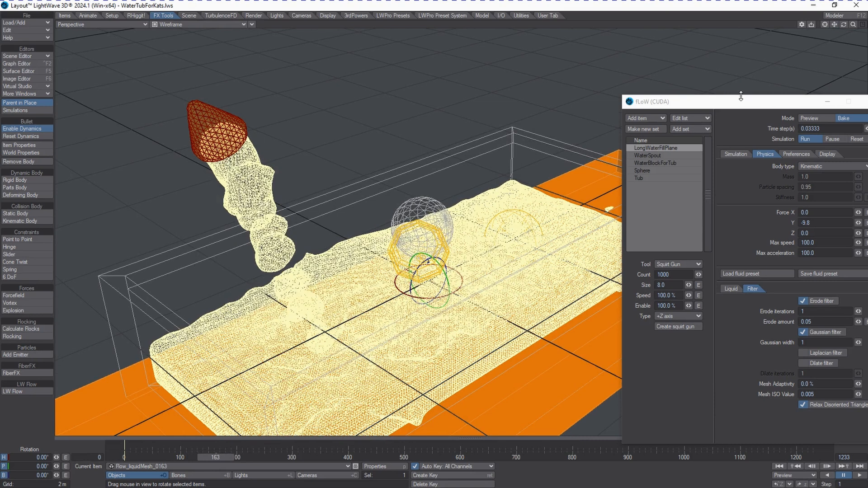
{"action": "left_click_drag", "start_coordinate": [741, 101], "coordinate": [725, 80]}
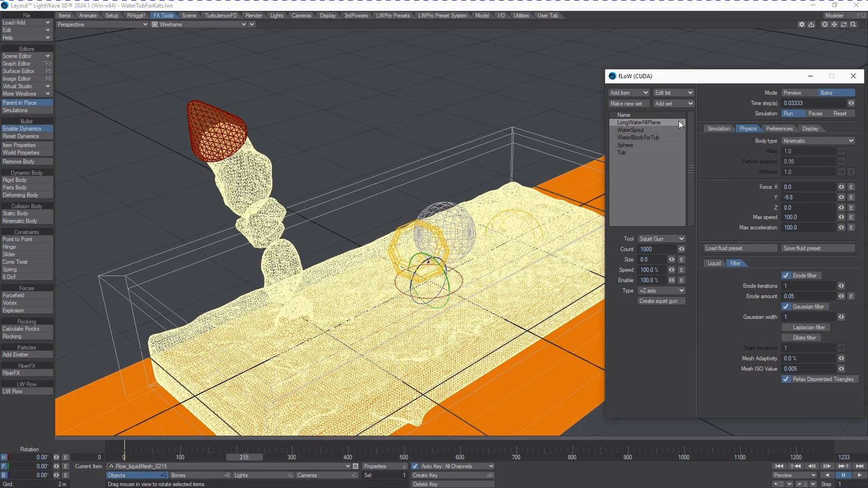
{"action": "left_click_drag", "start_coordinate": [699, 79], "coordinate": [695, 62]}
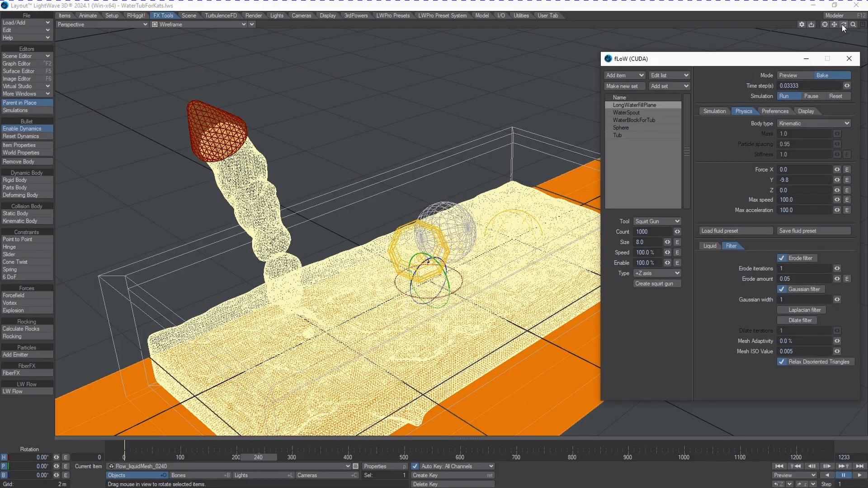
{"action": "left_click_drag", "start_coordinate": [841, 24], "coordinate": [835, 23]}
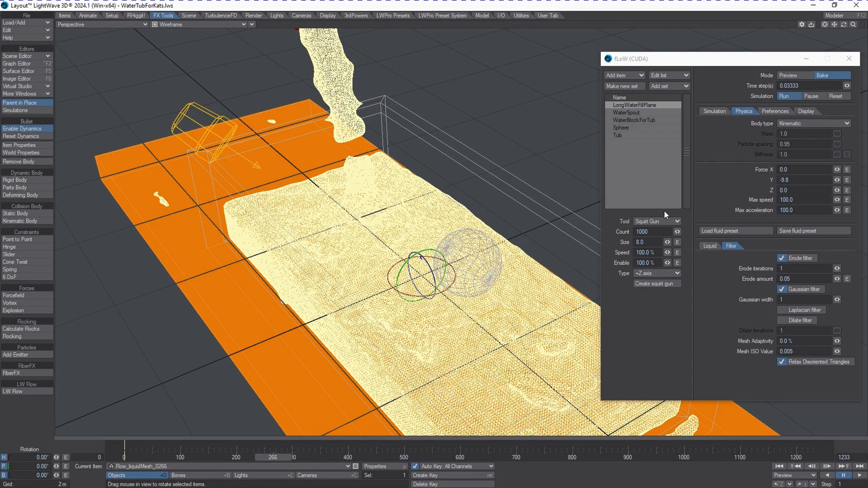
Step: Display the baked mesh as Vertices and return the viewport to Textured Shaded Solid
{"action": "left_click", "coordinate": [219, 25]}
{"action": "left_click", "coordinate": [221, 20]}
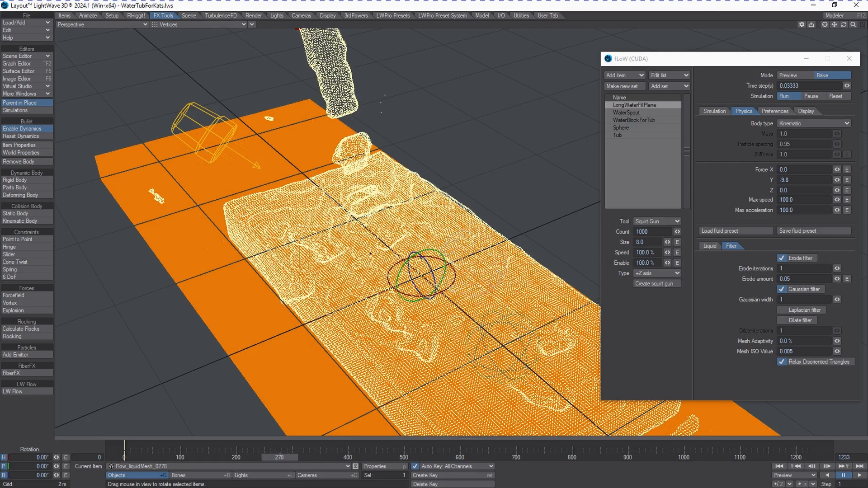
{"action": "left_click", "coordinate": [241, 25]}
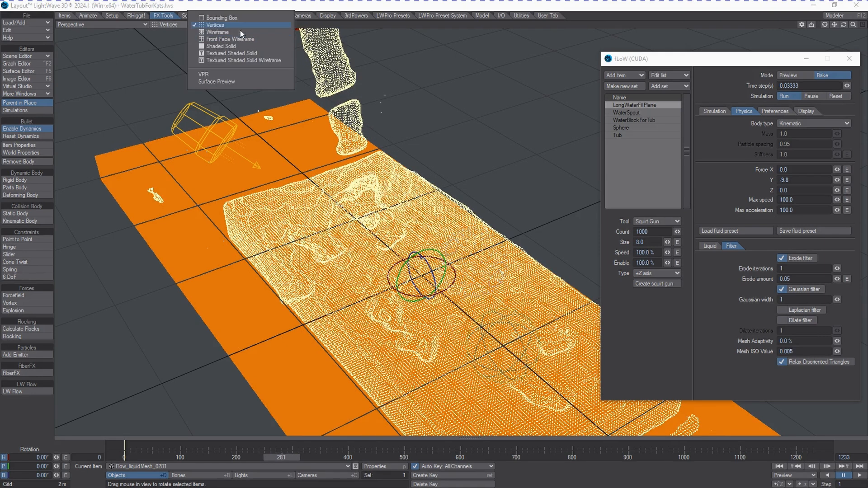
{"action": "left_click", "coordinate": [224, 54]}
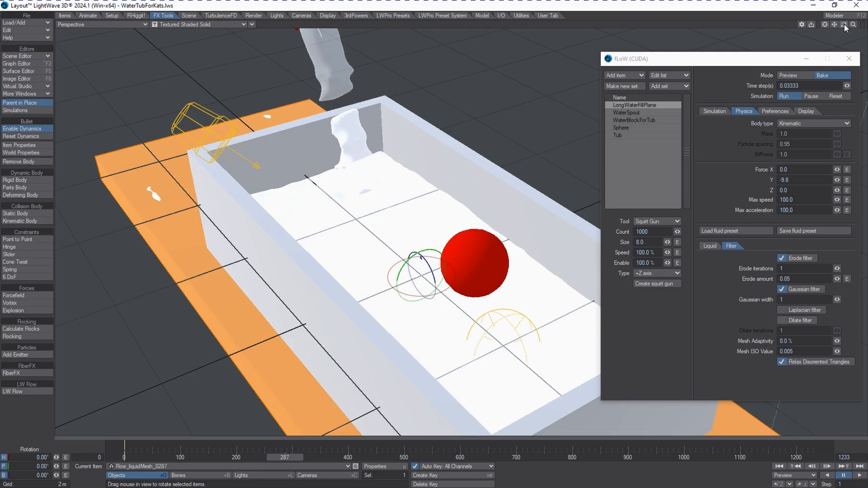
Step: Show the fluid's liquid settings and the general simulation settings in the fLoW window
{"action": "left_click_drag", "start_coordinate": [843, 24], "coordinate": [809, 136]}
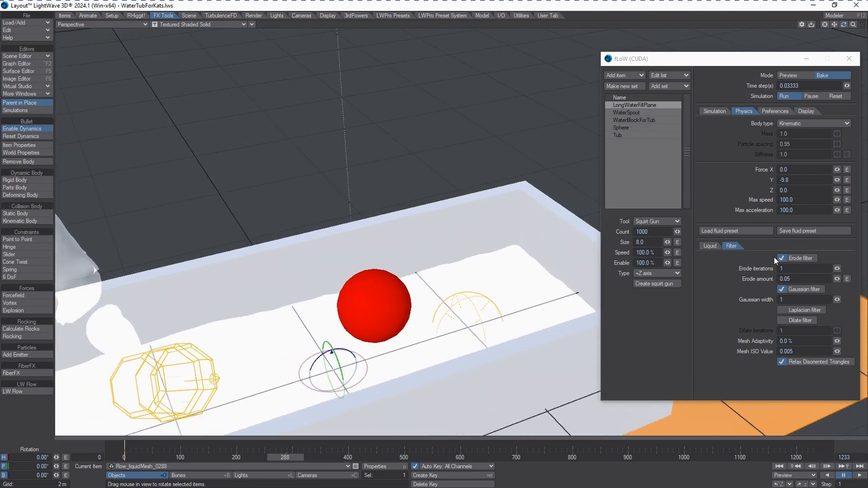
{"action": "left_click", "coordinate": [708, 246]}
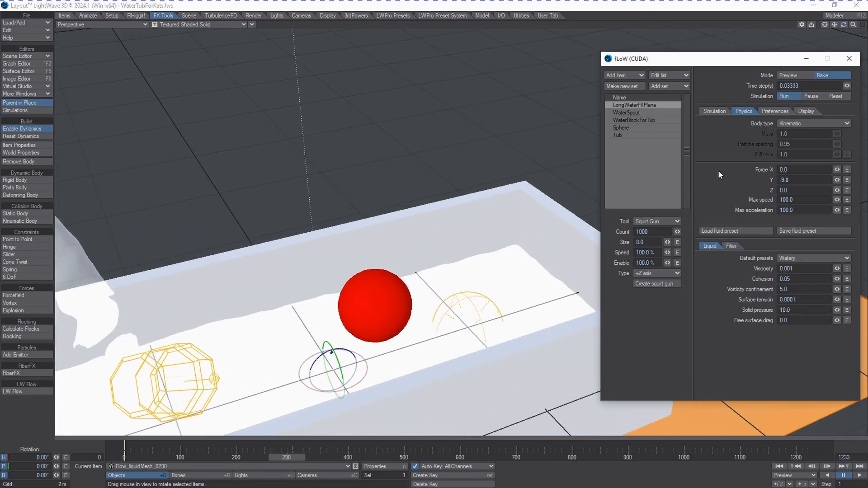
{"action": "left_click", "coordinate": [718, 112]}
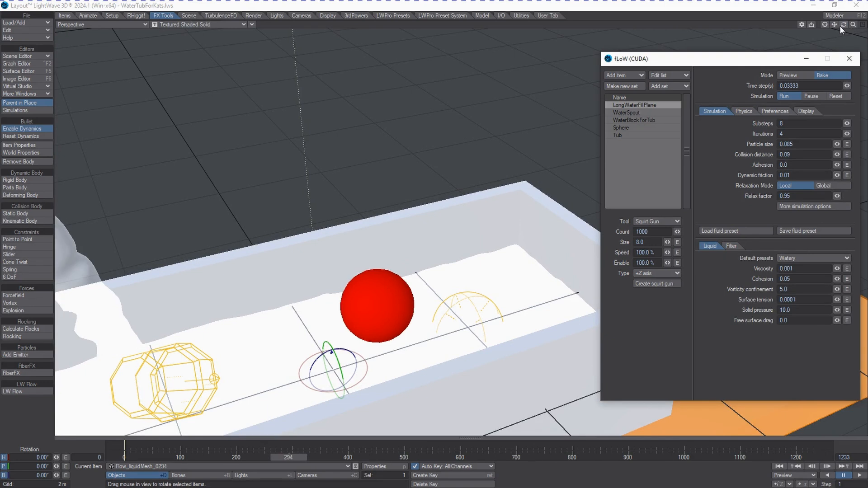
Step: Pause the running fluid bake with the spout, sphere and tub in view
{"action": "left_click_drag", "start_coordinate": [839, 25], "coordinate": [830, 68]}
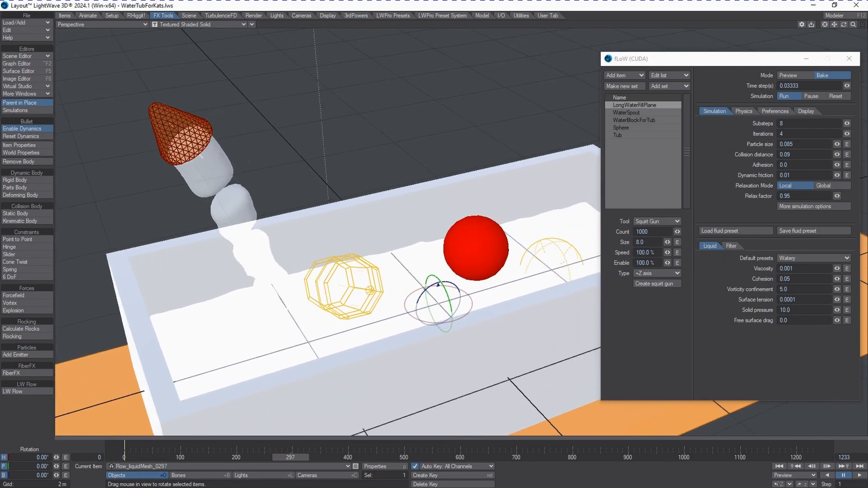
{"action": "left_click_drag", "start_coordinate": [843, 25], "coordinate": [832, 38]}
{"action": "left_click", "coordinate": [811, 96]}
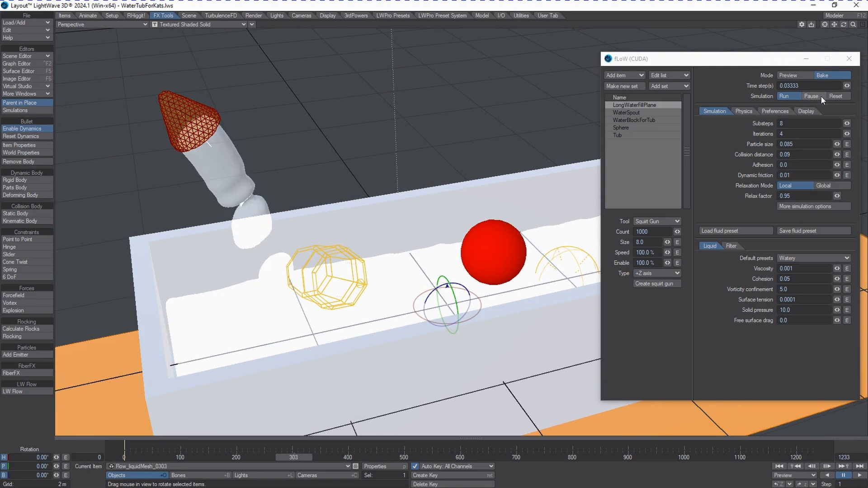
Step: Make a Perspective viewport preview of the baked fluid from frame 0 to 300
{"action": "left_click", "coordinate": [810, 478]}
{"action": "left_click", "coordinate": [812, 439]}
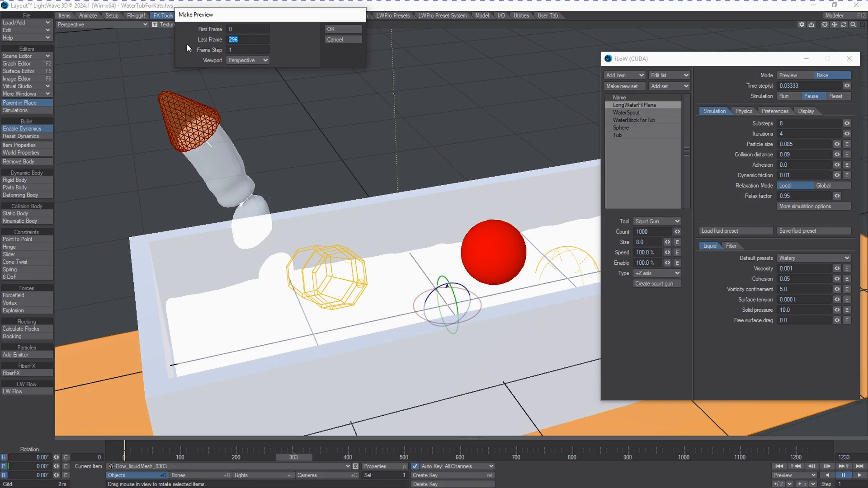
{"action": "type", "text": "300"}
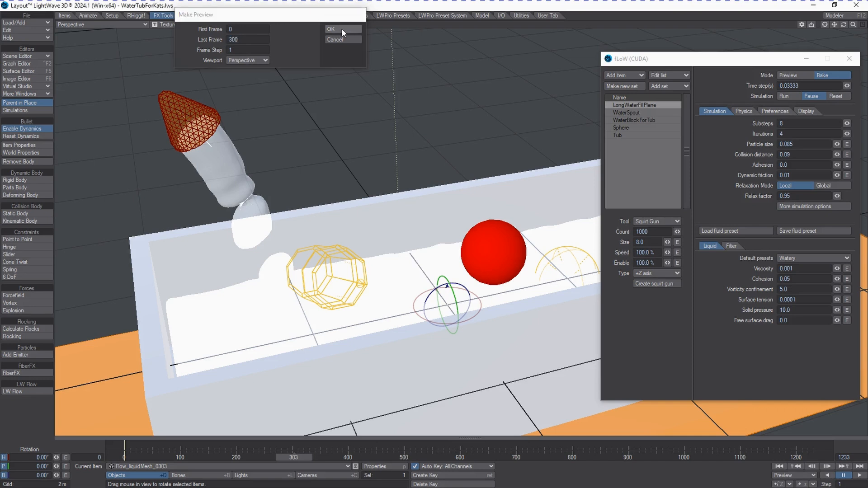
{"action": "left_click", "coordinate": [342, 29]}
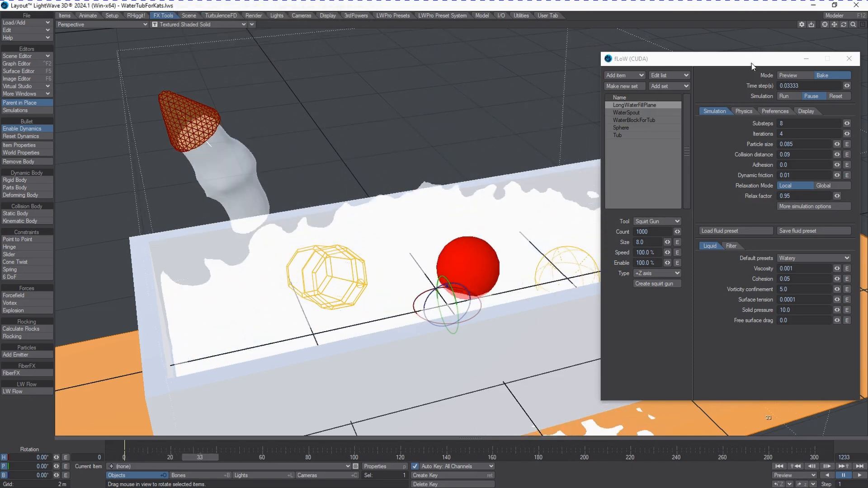
Step: Play the finished preview, moving the fLoW window and the playback controls so they do not cover the tub and spout
{"action": "left_click_drag", "start_coordinate": [752, 60], "coordinate": [867, 80]}
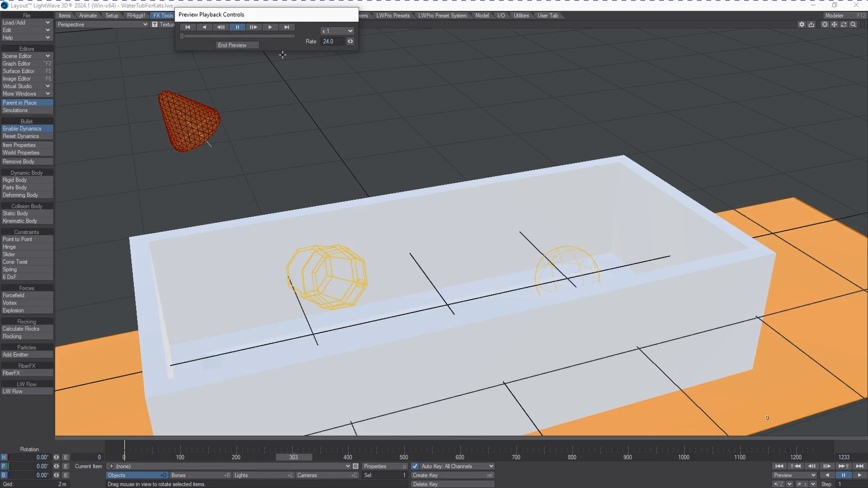
{"action": "left_click", "coordinate": [270, 28]}
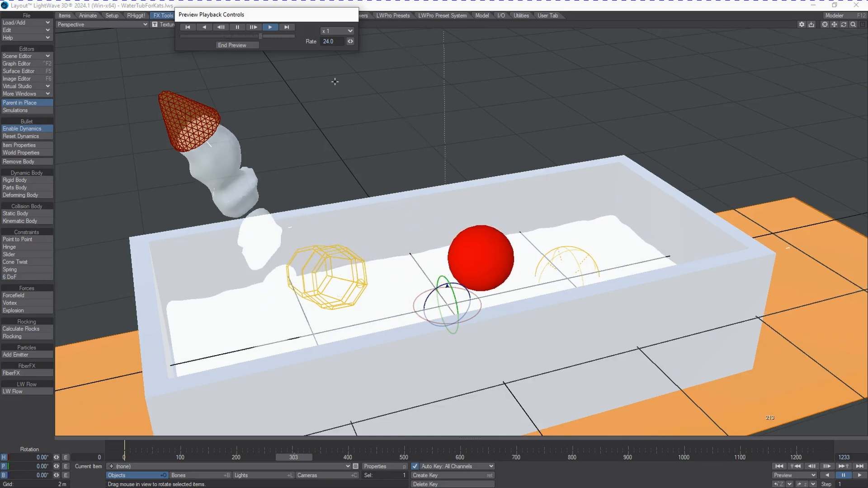
{"action": "left_click_drag", "start_coordinate": [298, 23], "coordinate": [382, 53]}
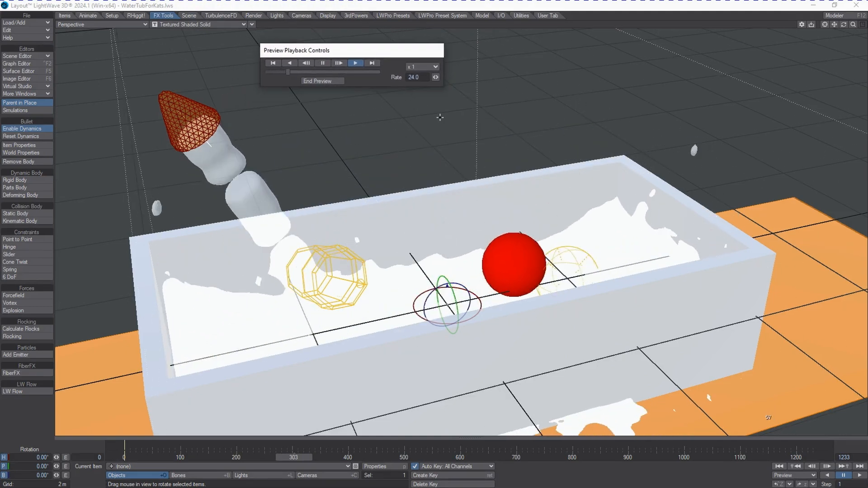